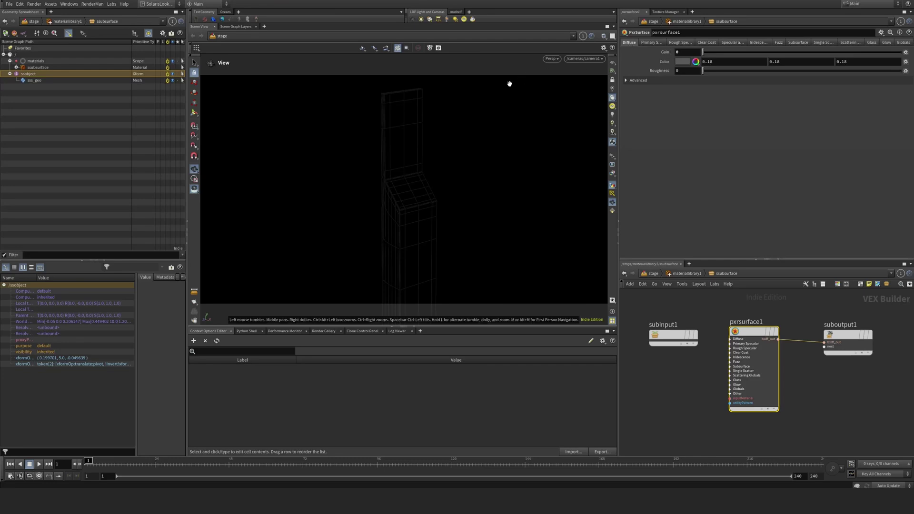
Switch the viewport to the RenderMan RIS renderer and raise the subsurface gain of pxrsurface1 to 1
click(551, 58)
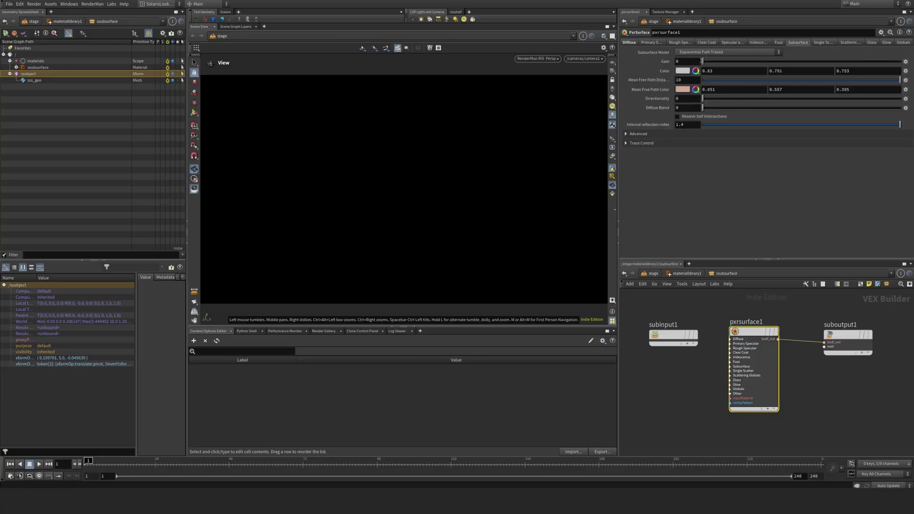
drag(703, 61, 900, 61)
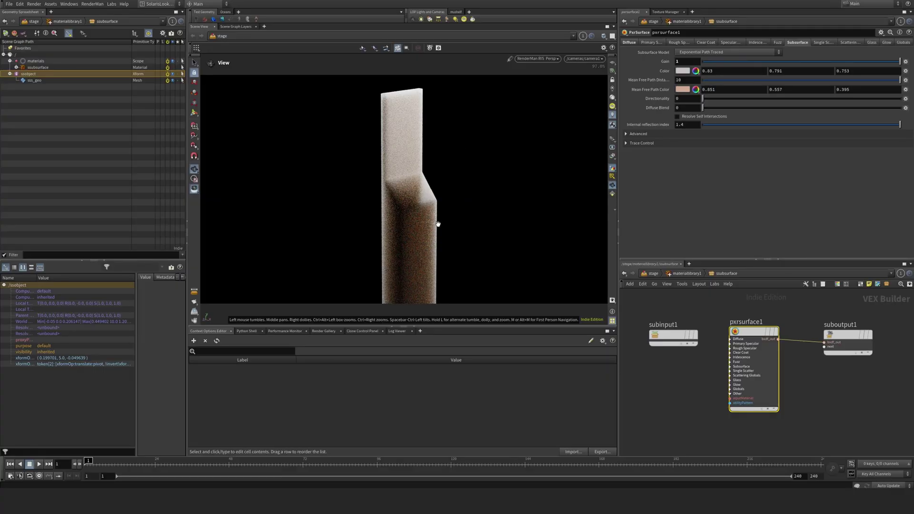
drag(512, 218, 429, 156)
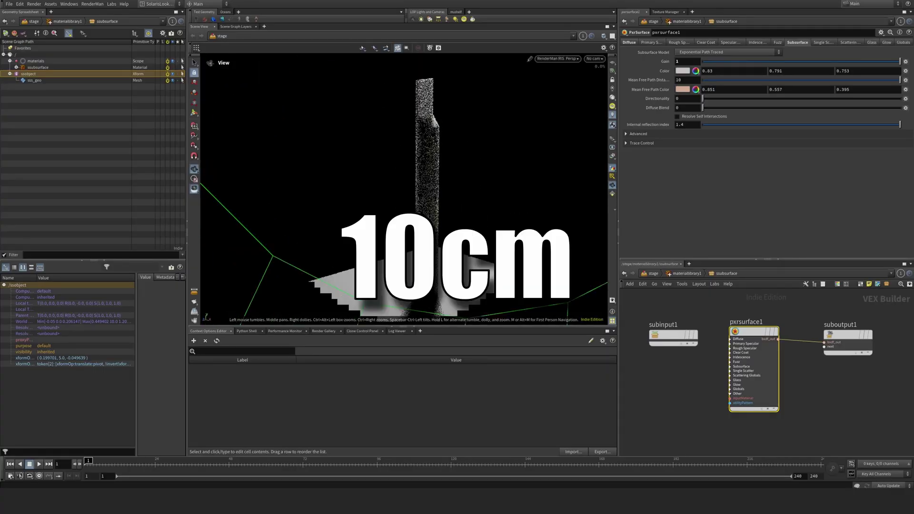
drag(419, 209, 401, 126)
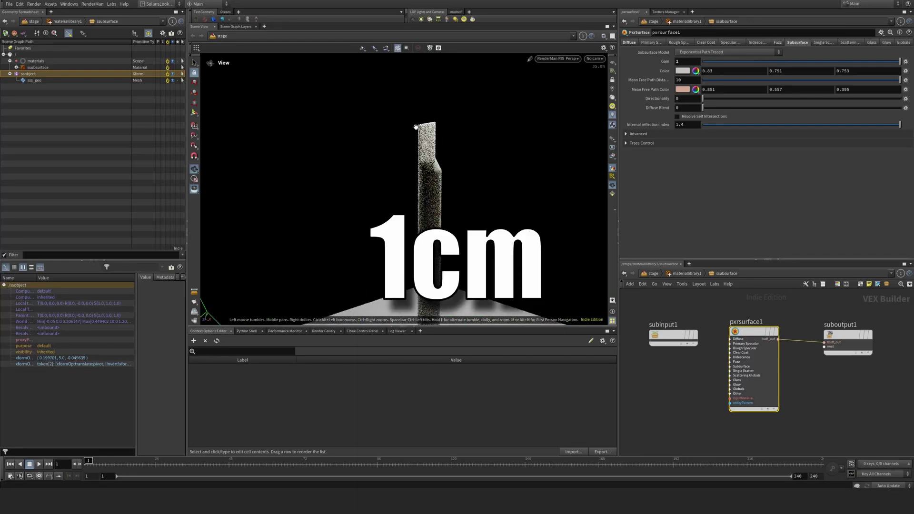
scroll(435, 120, up, 5)
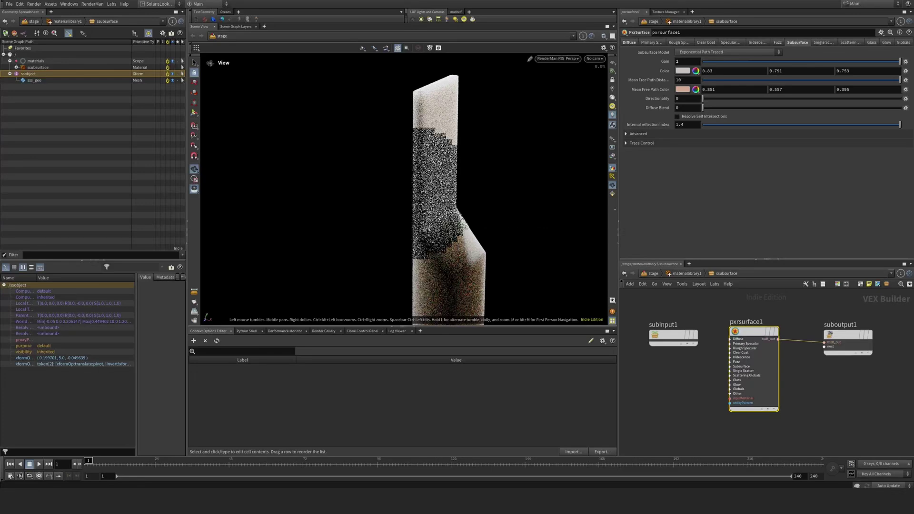
middle_drag(406, 222, 402, 202)
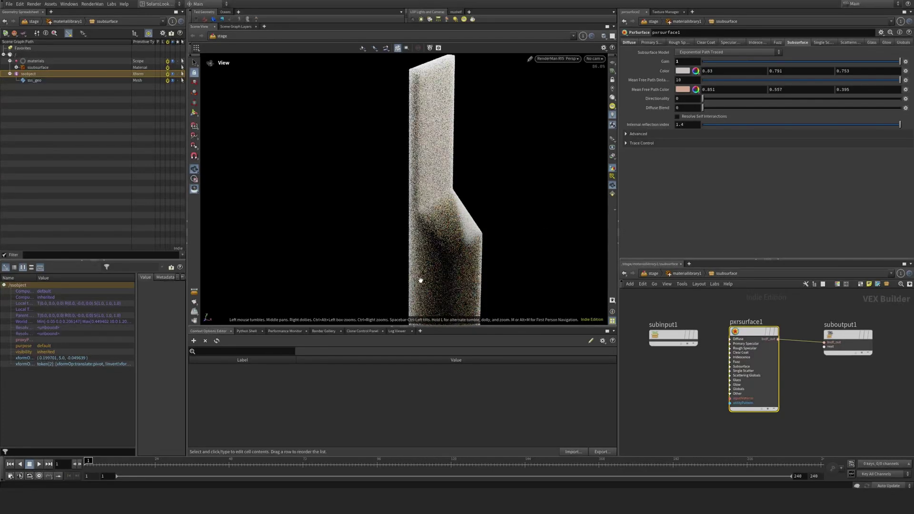
drag(490, 253, 482, 247)
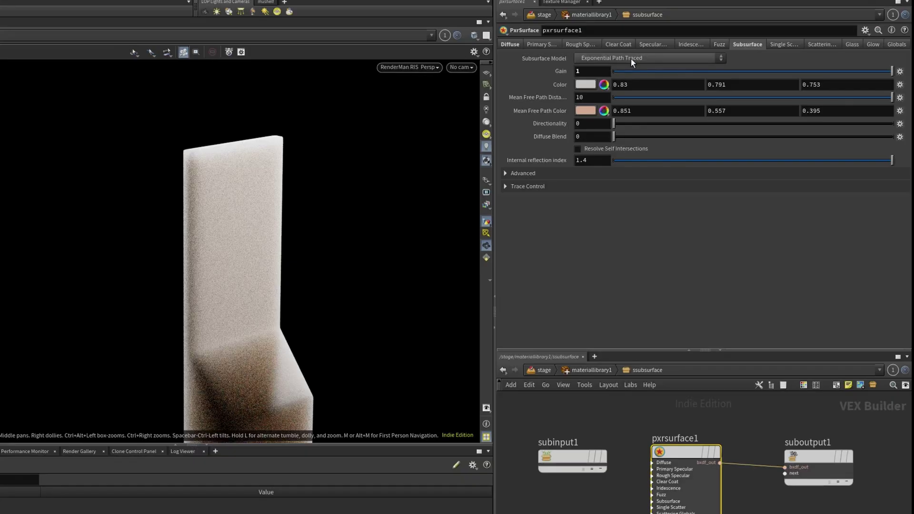
Try the Jensen Dipole, DEon Better Dipole, Multiple Mean Free Paths and Burley Normalized subsurface models, ending back on Exponential Path Traced
click(632, 59)
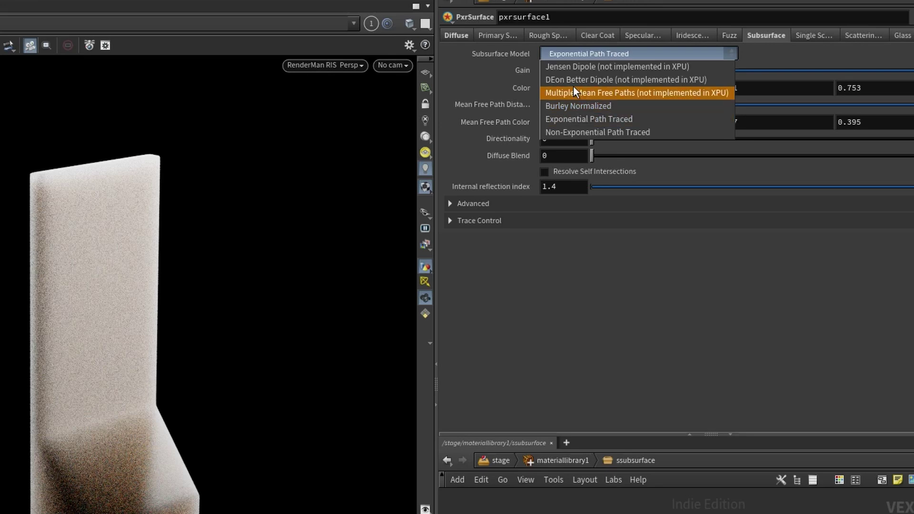
click(575, 67)
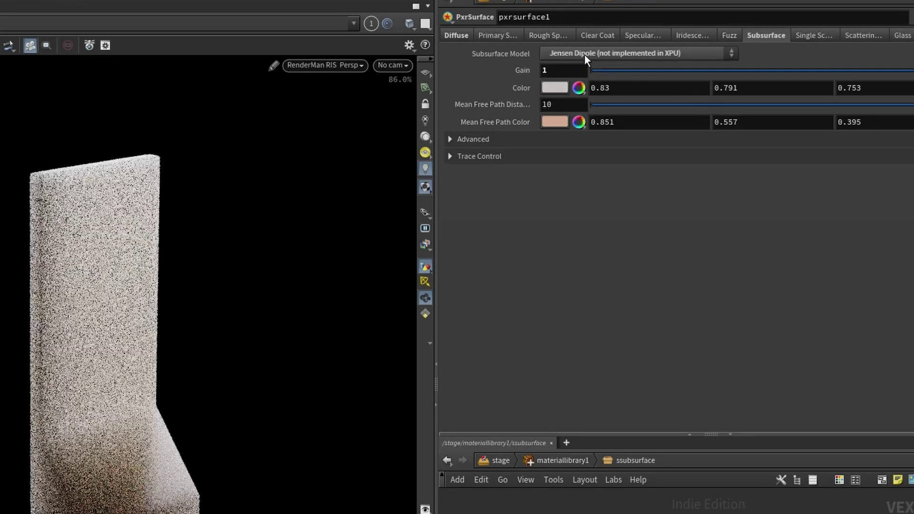
click(584, 55)
click(576, 79)
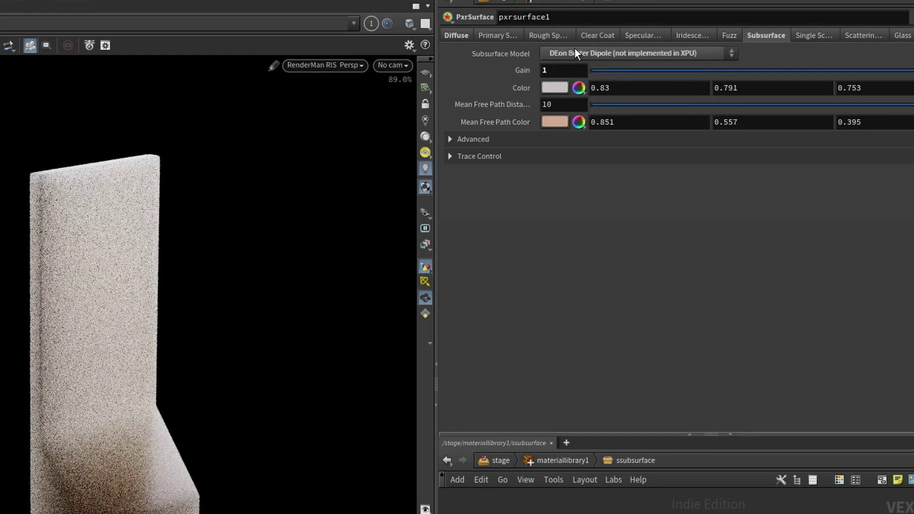
click(575, 56)
click(568, 95)
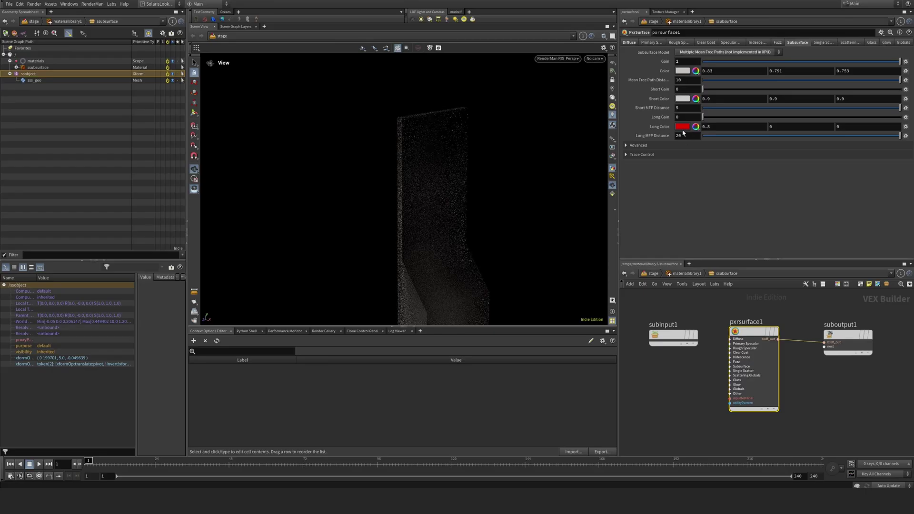
click(690, 51)
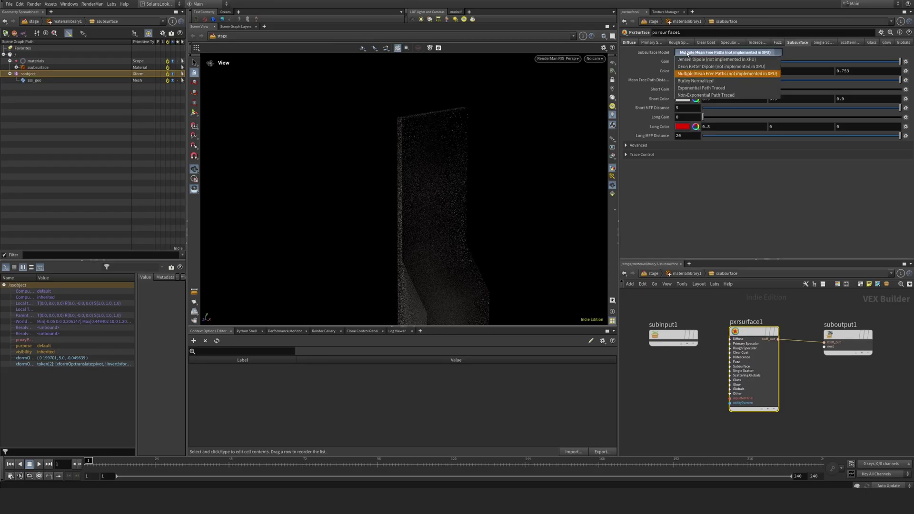
click(695, 71)
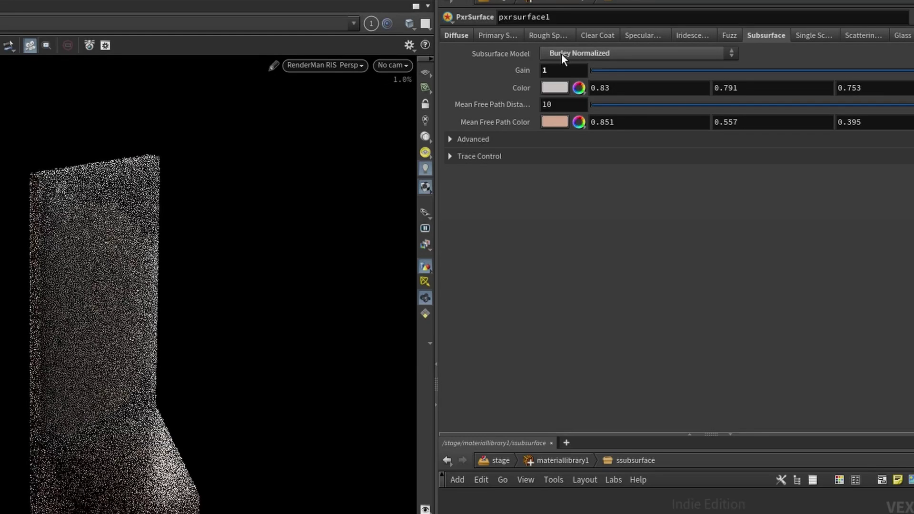
click(561, 54)
click(564, 119)
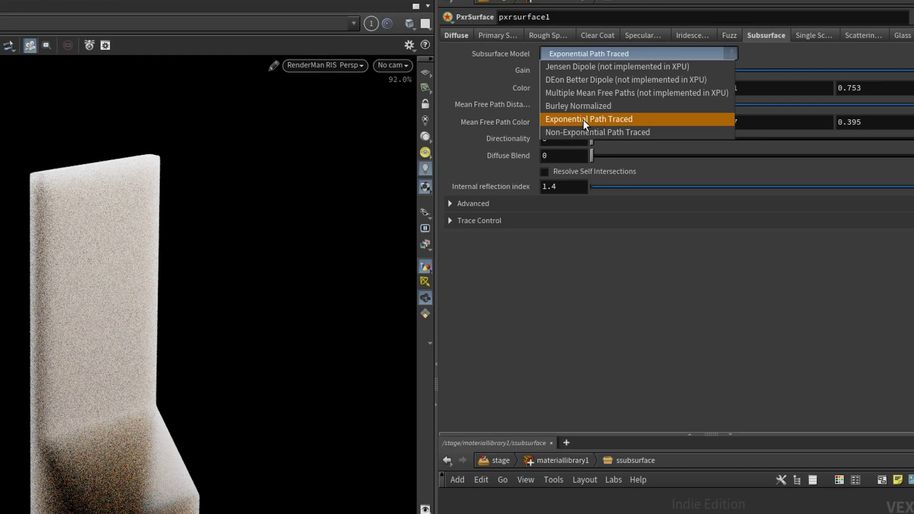
click(584, 120)
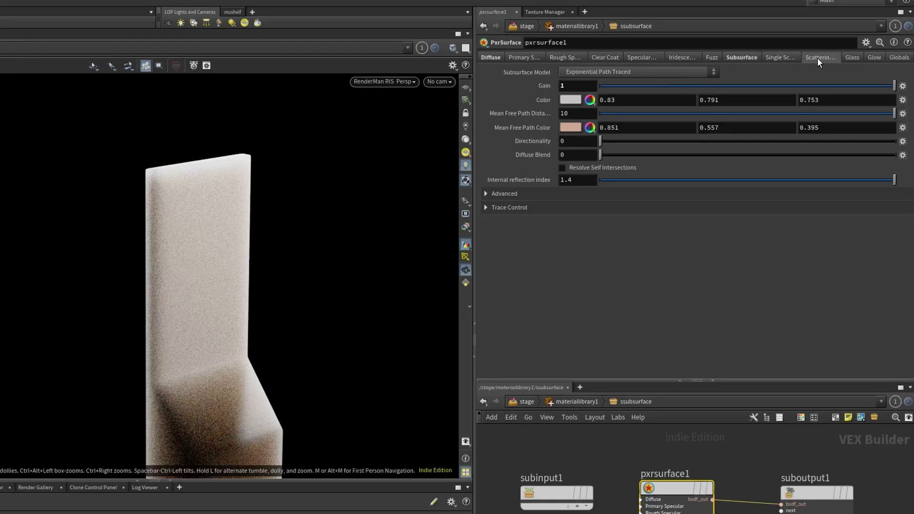
Look at the scattering globals, and change the subsurface mean free path color to saturated red (0.851, 0.012765, 0.012765)
click(818, 58)
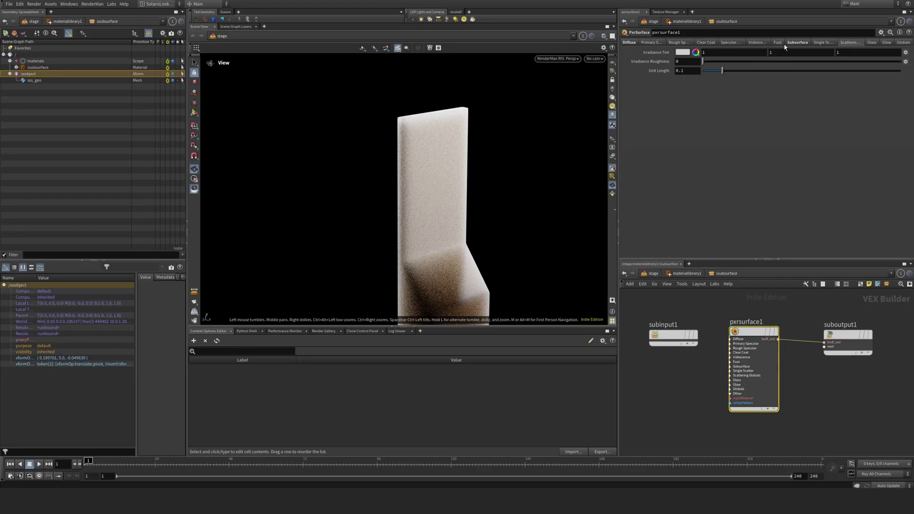
click(741, 57)
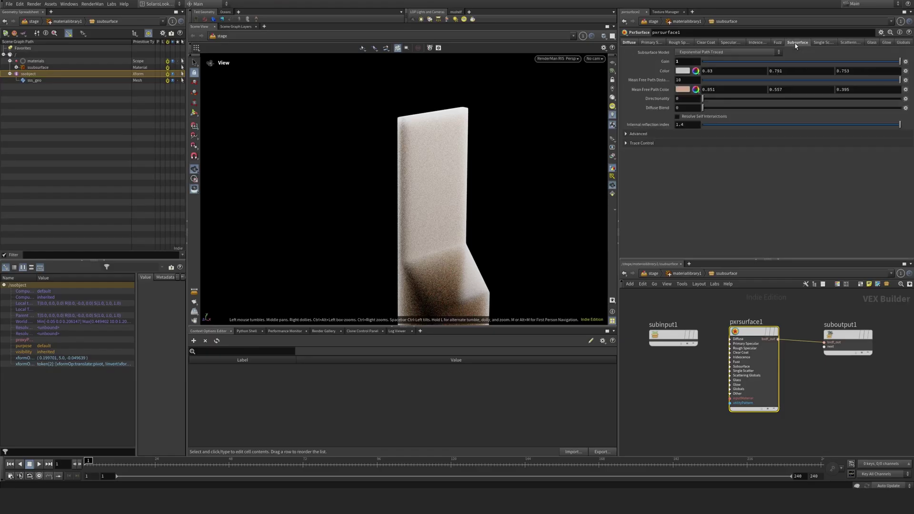
click(681, 90)
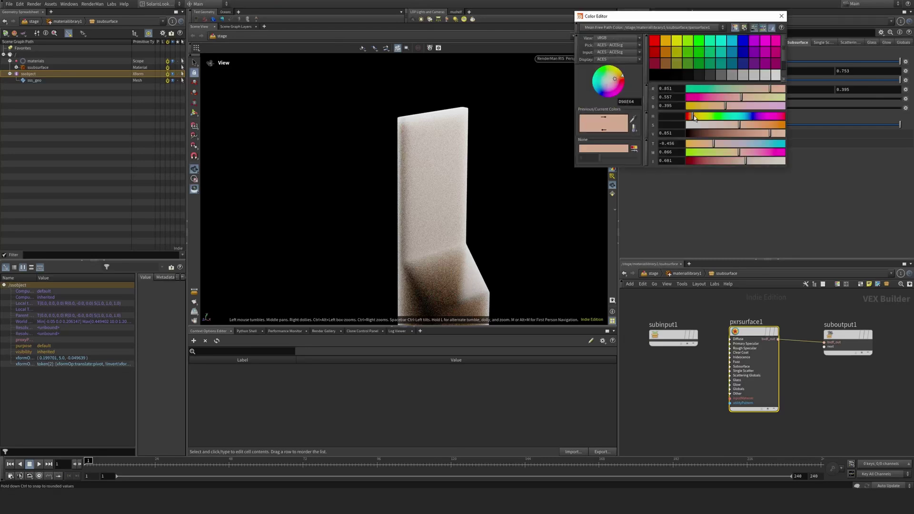
drag(692, 116, 685, 116)
drag(739, 124, 782, 125)
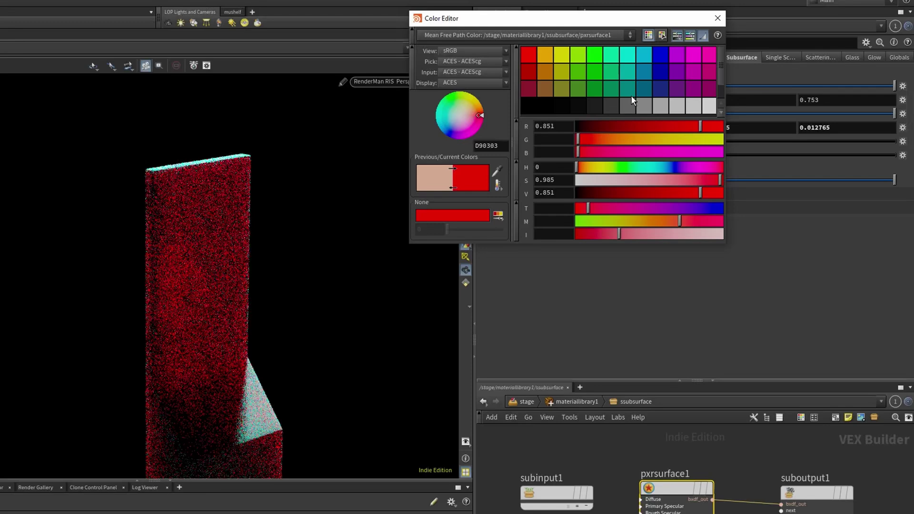
click(718, 18)
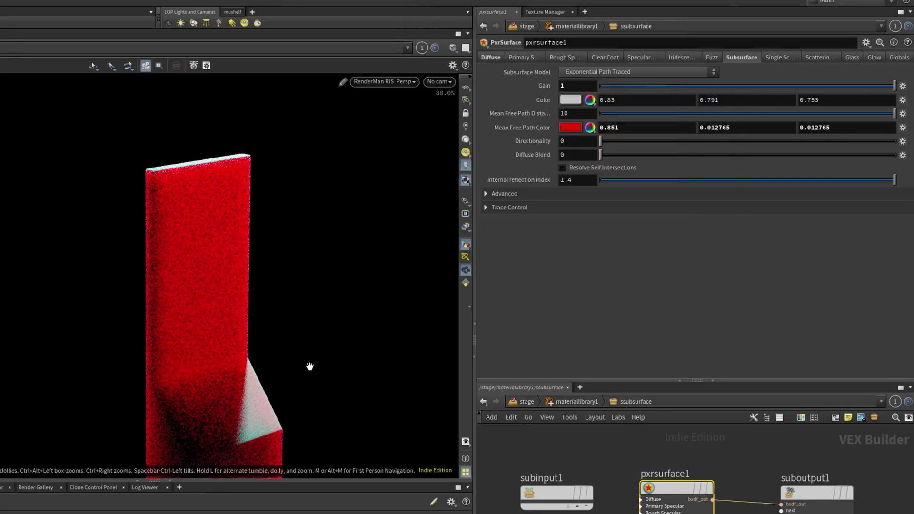
Check the unit length and subsurface settings, and save a snapshot of the current red render to the gallery
middle_drag(310, 370, 302, 310)
right_drag(302, 310, 281, 302)
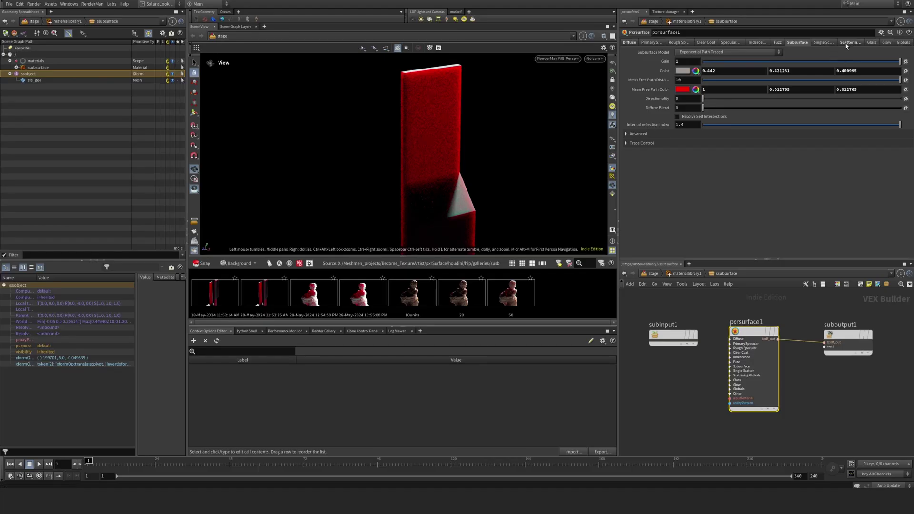
click(848, 43)
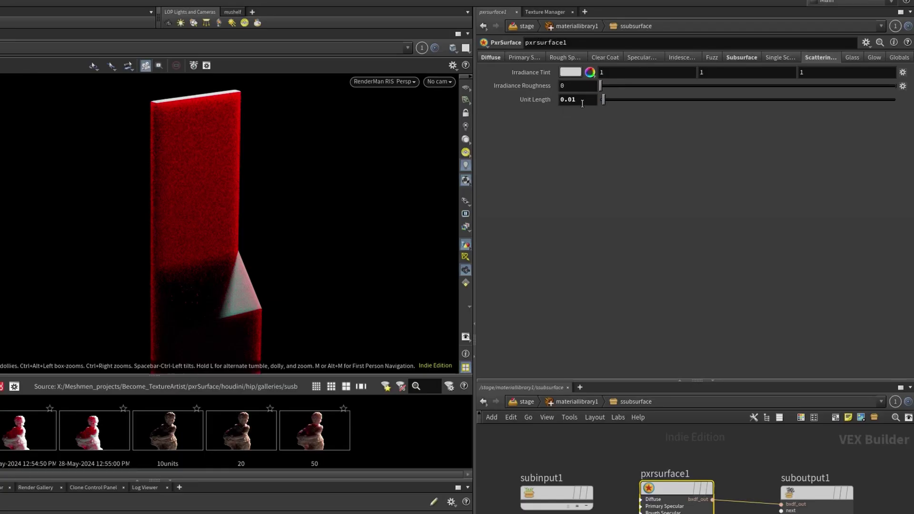
click(742, 57)
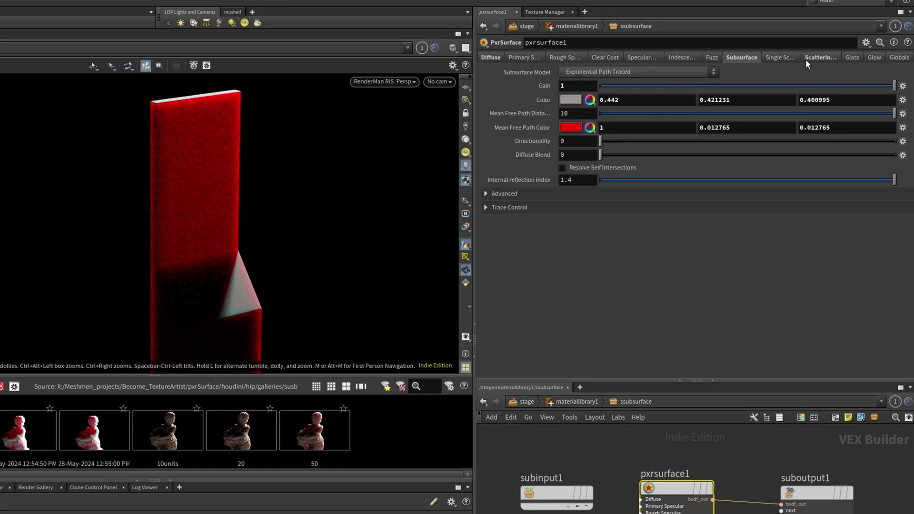
click(820, 58)
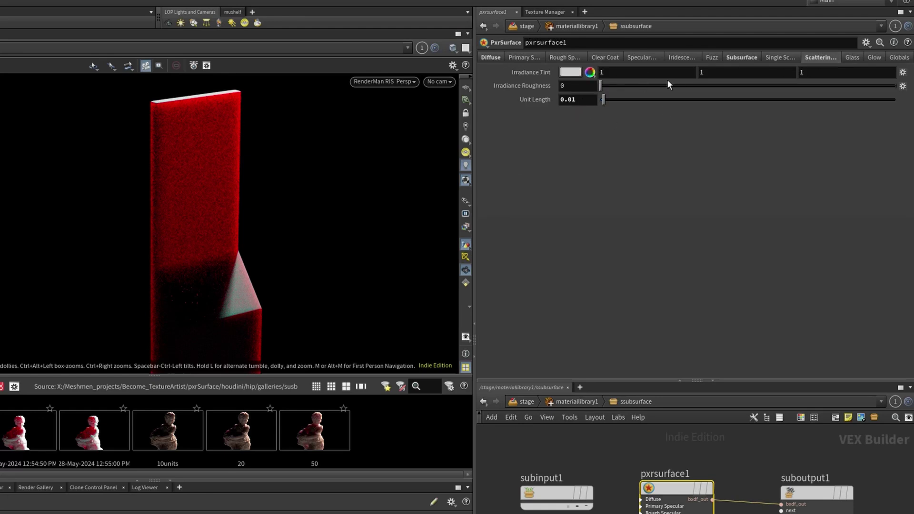
click(740, 59)
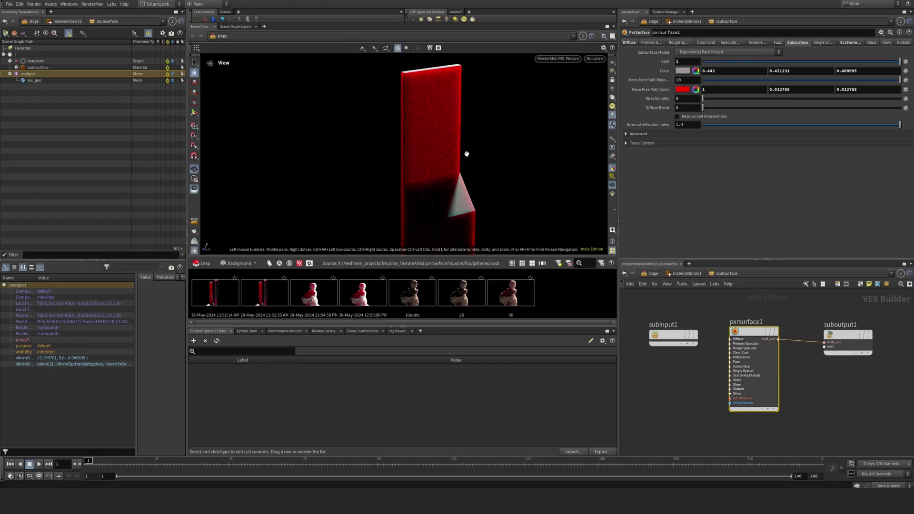
click(203, 263)
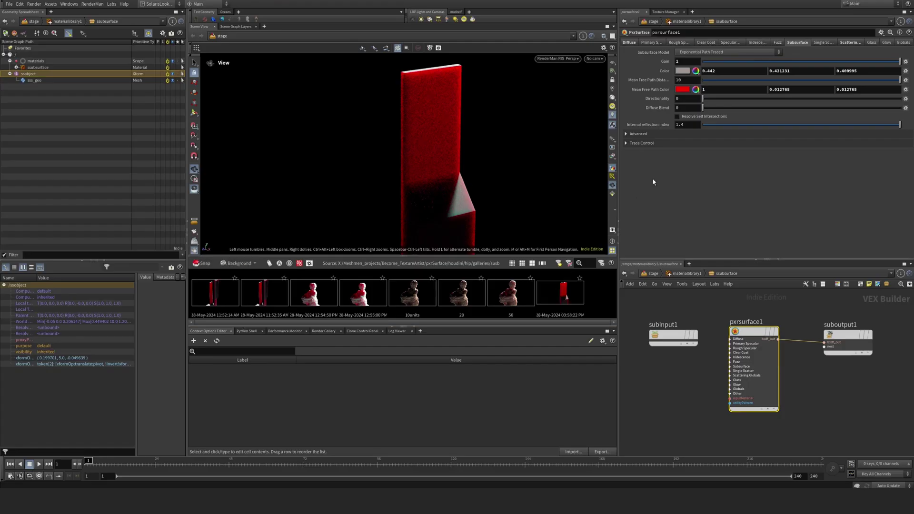
Set the unit length in the scattering globals of pxrsurface1 to 0.1
click(849, 43)
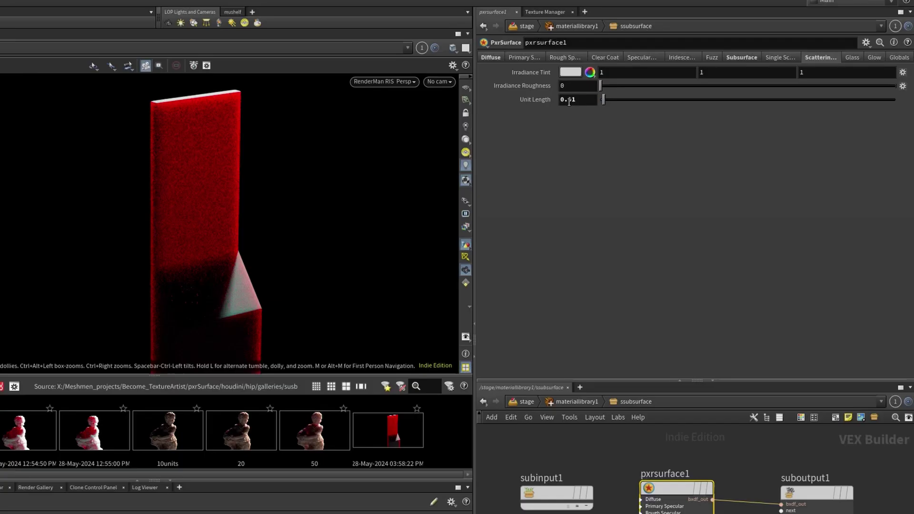
click(584, 95)
text(1)
key(Return)
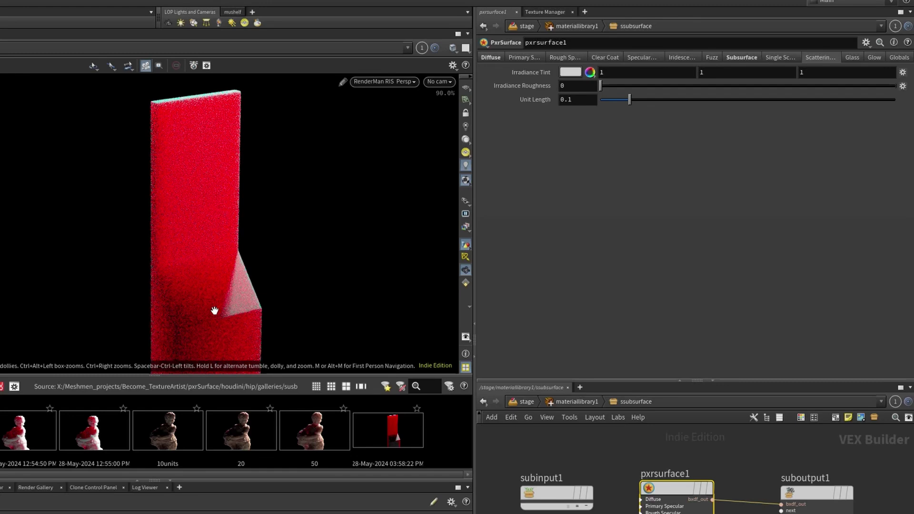
Set the subsurface mean free path distance to 1
click(741, 57)
click(567, 112)
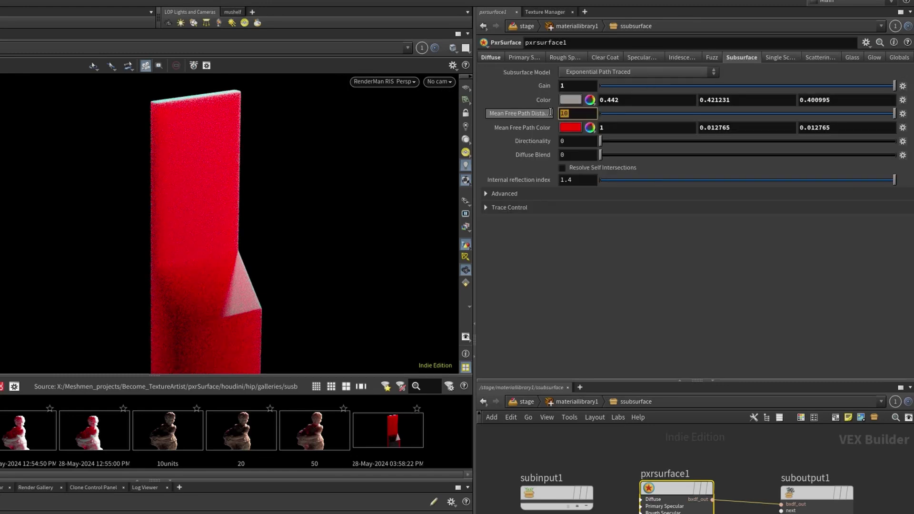
text(1)
key(Return)
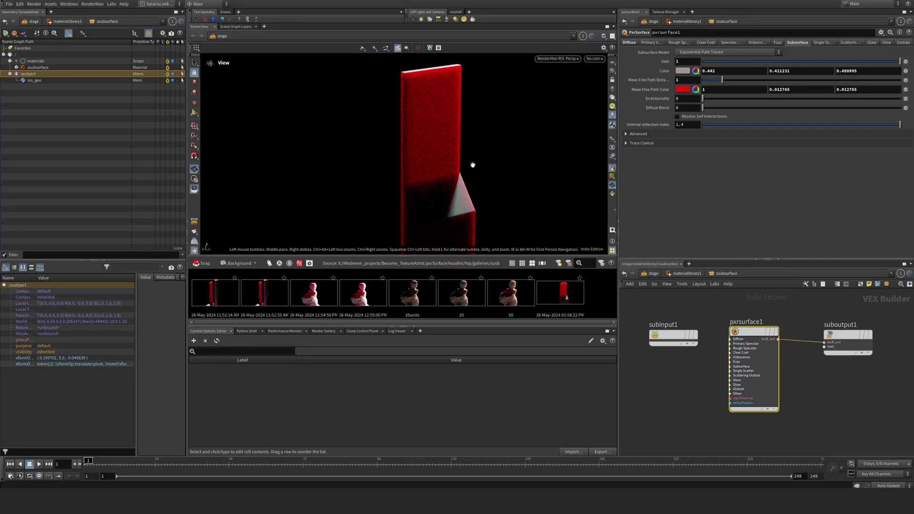
Snapshot the new render and compare it with the previous snapshot in a separate render gallery window, closing that window when done
click(557, 58)
click(559, 293)
right_click(552, 293)
click(564, 297)
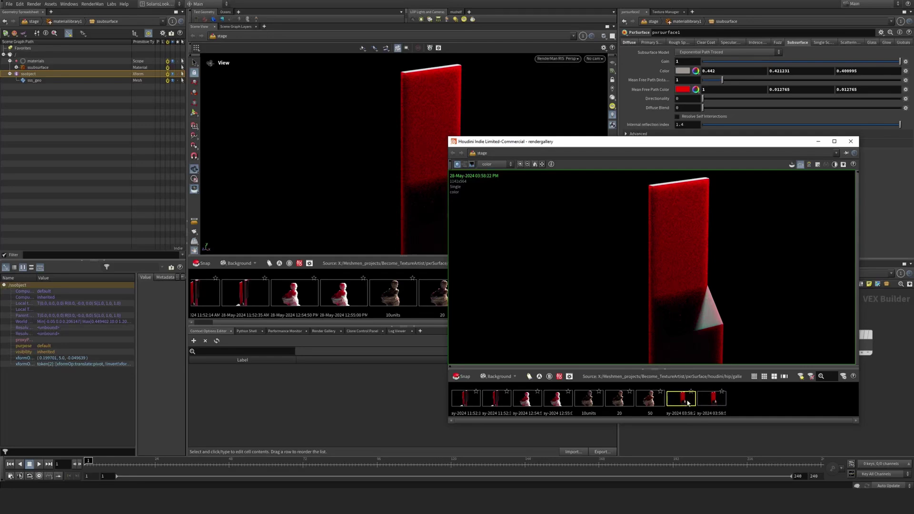
click(850, 142)
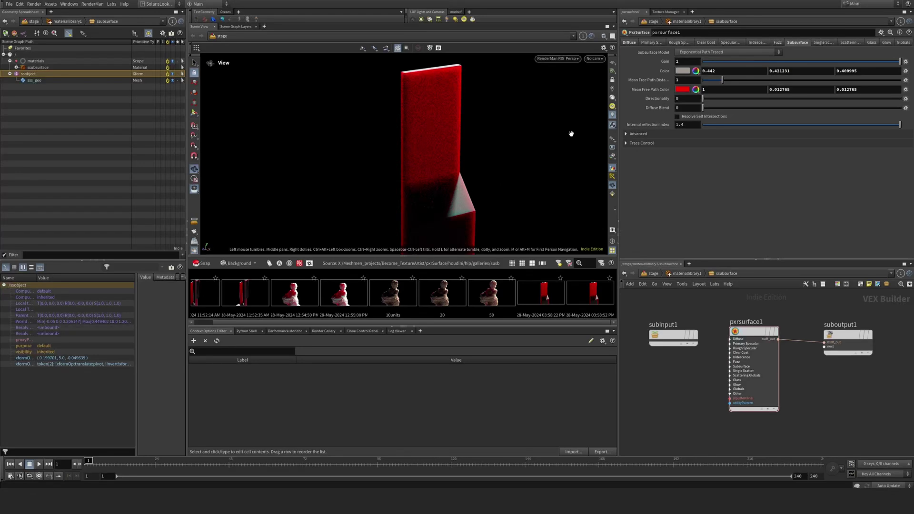
Test the subsurface diffuse blend up to the high end of its range, and settle it at about 0.246
click(848, 42)
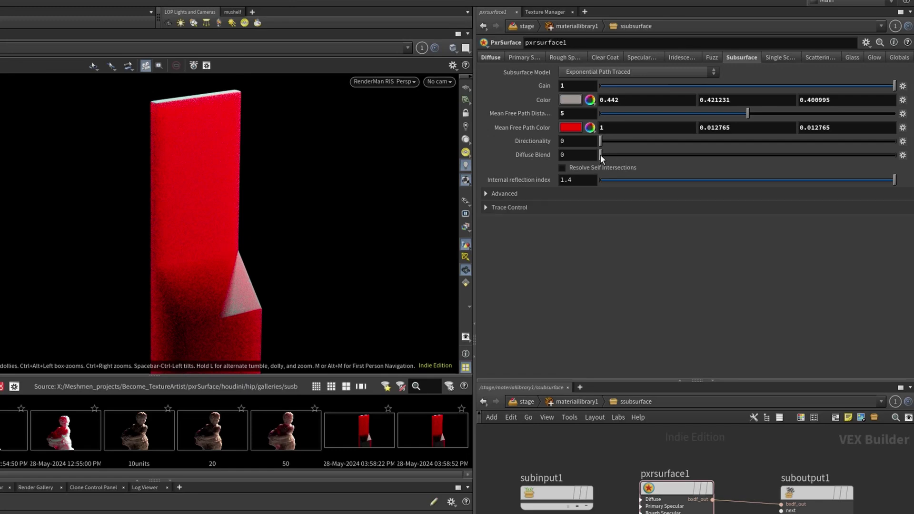
drag(601, 154, 755, 154)
drag(861, 159, 897, 157)
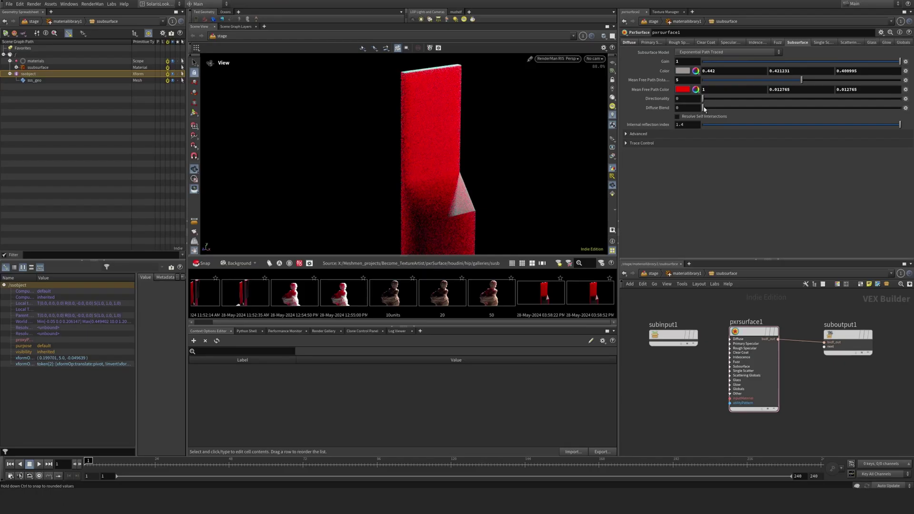
drag(602, 153, 613, 158)
drag(712, 109, 732, 110)
drag(732, 108, 751, 108)
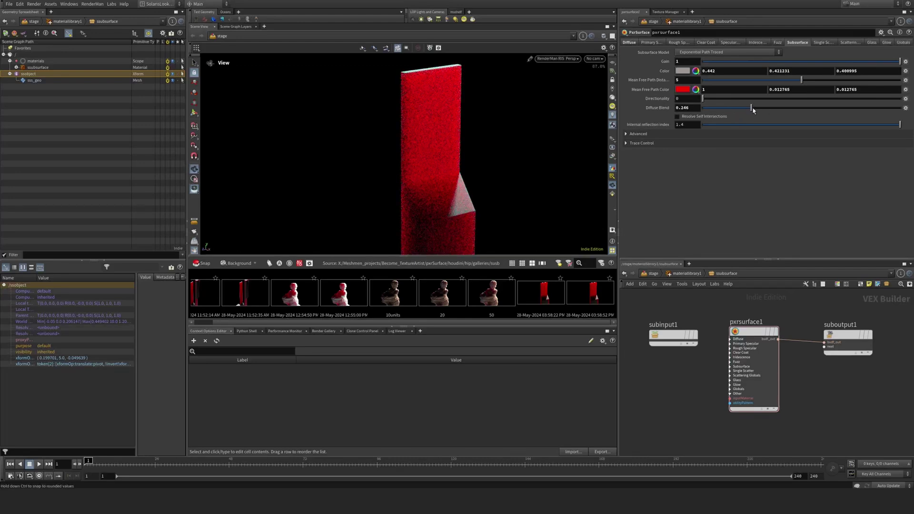
Raise the subsurface diffuse blend of pxrsurface1 further toward the middle of its range
drag(755, 107, 782, 107)
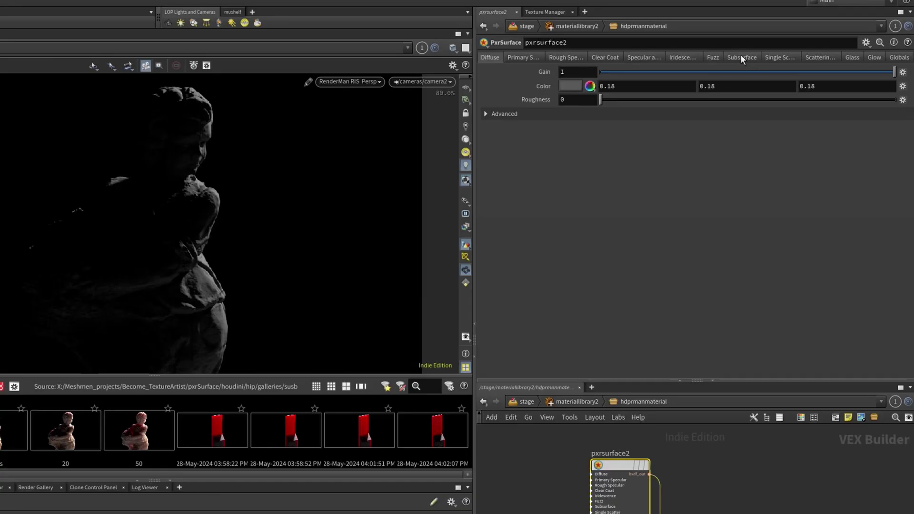
Reduce the diffuse gain of pxrsurface2 to its minimum and raise its subsurface gain to 1
drag(762, 52, 691, 52)
click(741, 57)
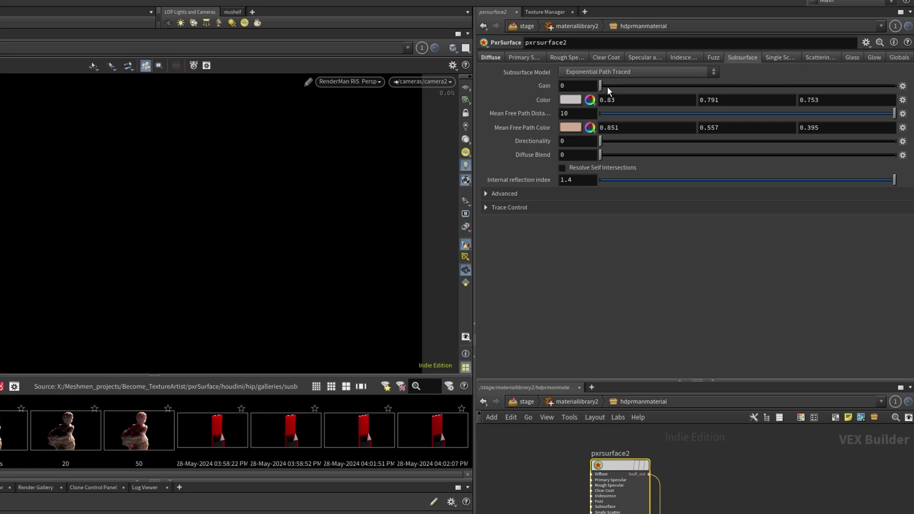
drag(607, 87, 895, 87)
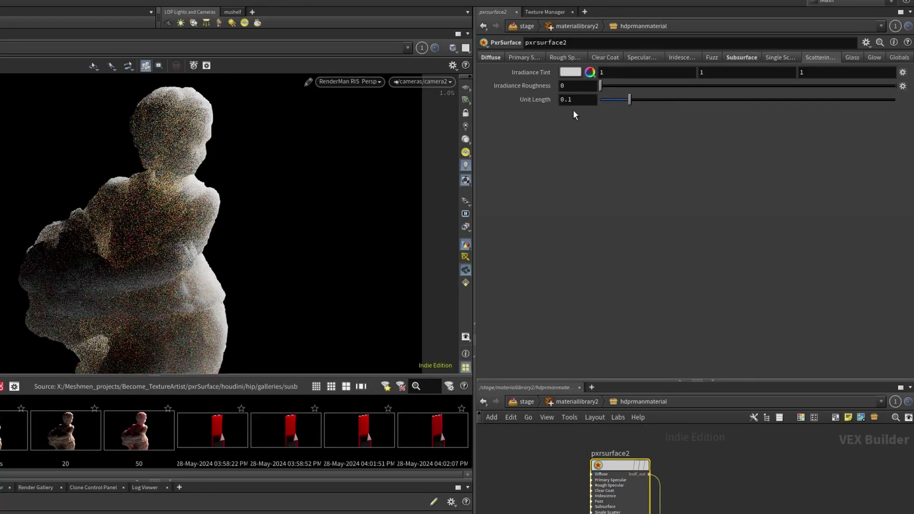
Try a unit length of 0.01 in the scattering globals of pxrsurface2 and set it back to 0.1
click(691, 71)
text(0.01)
key(Return)
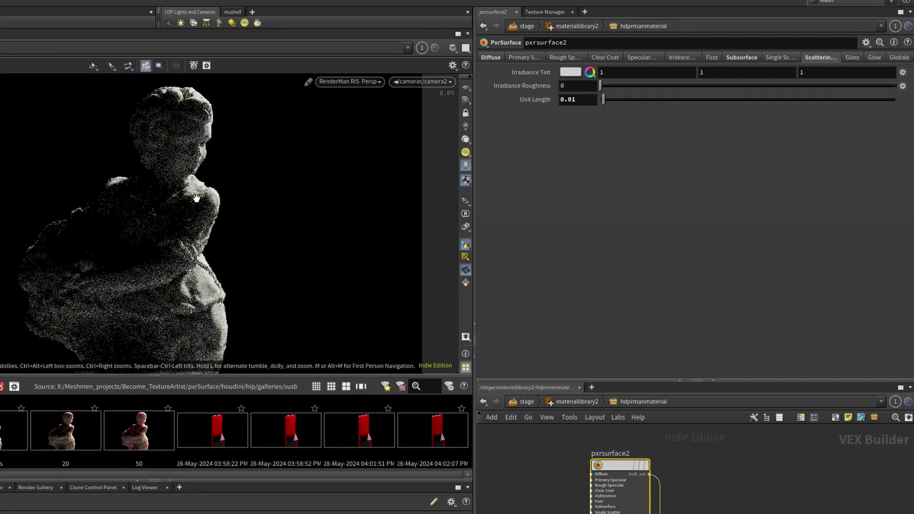
drag(577, 100, 566, 101)
text(1)
key(Return)
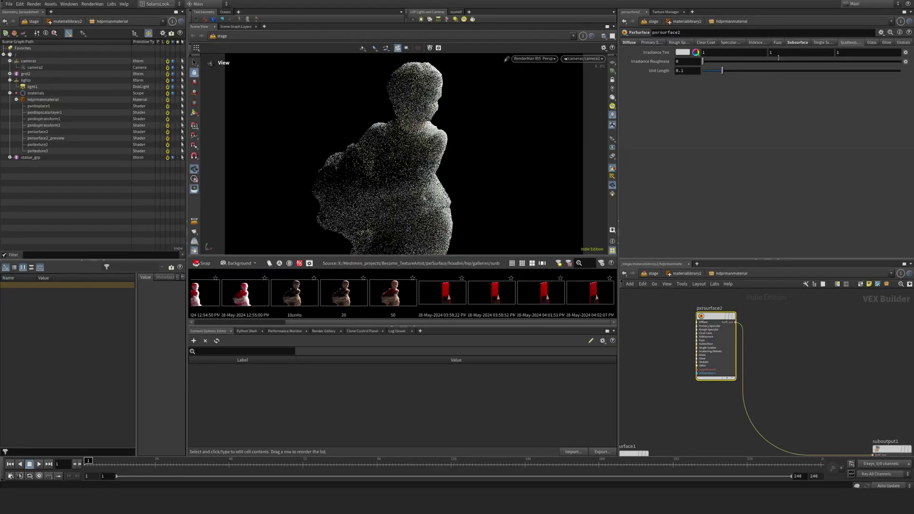
Set the subsurface mean free path distance of pxrsurface2 to 1
click(804, 41)
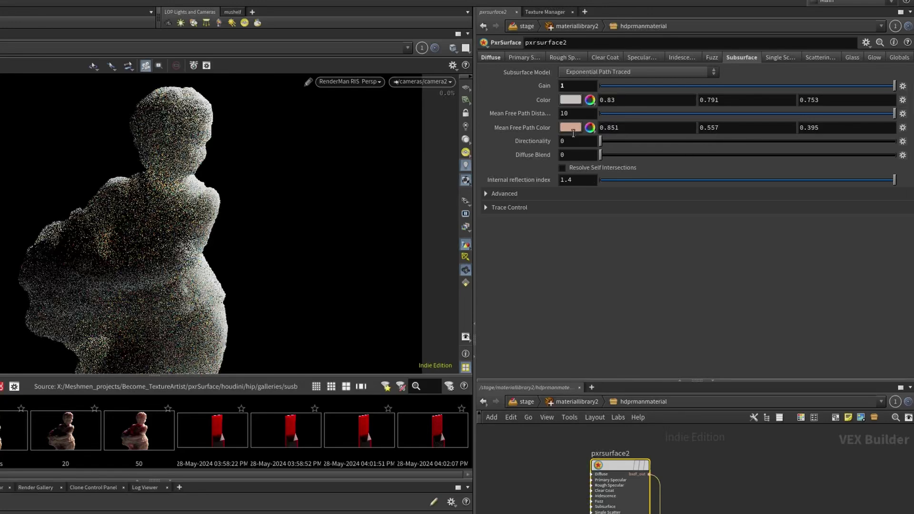
drag(573, 114, 553, 118)
text(1)
key(Return)
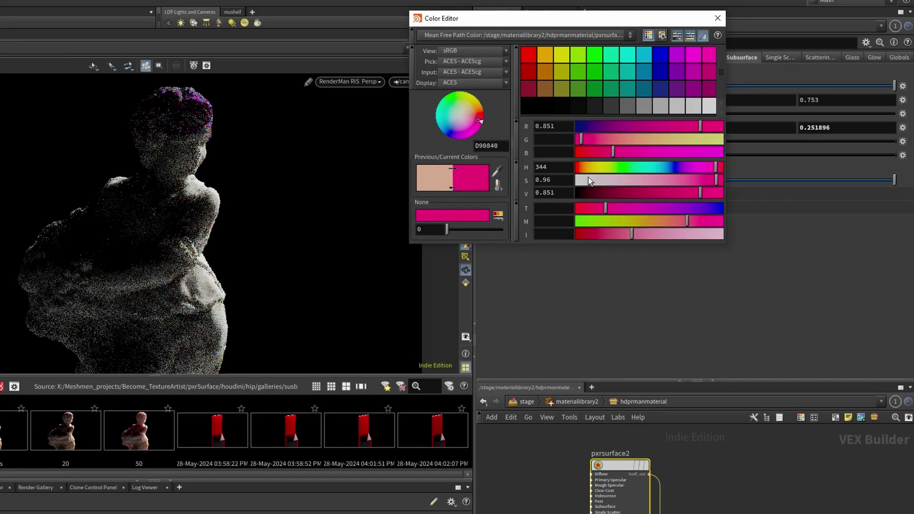
Make the mean free path color a saturated orange and darken the subsurface color to a value of 0.365
click(582, 168)
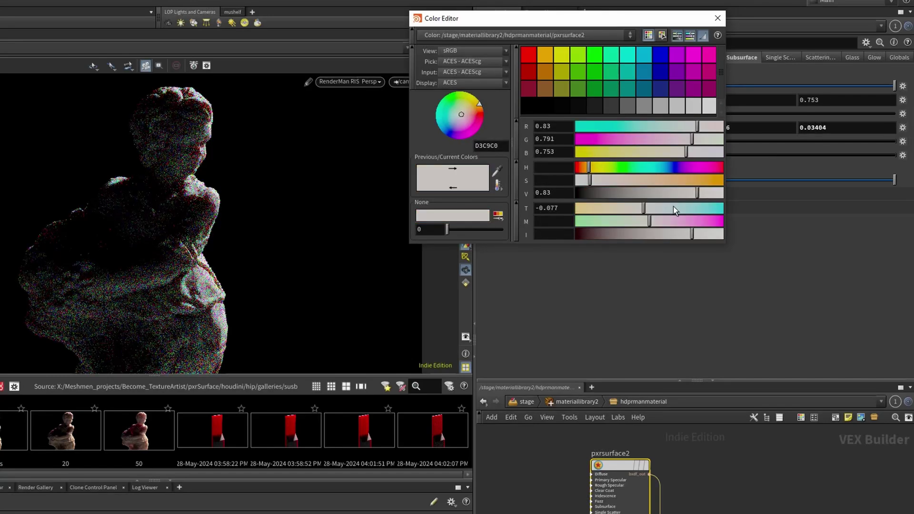
click(628, 192)
click(717, 18)
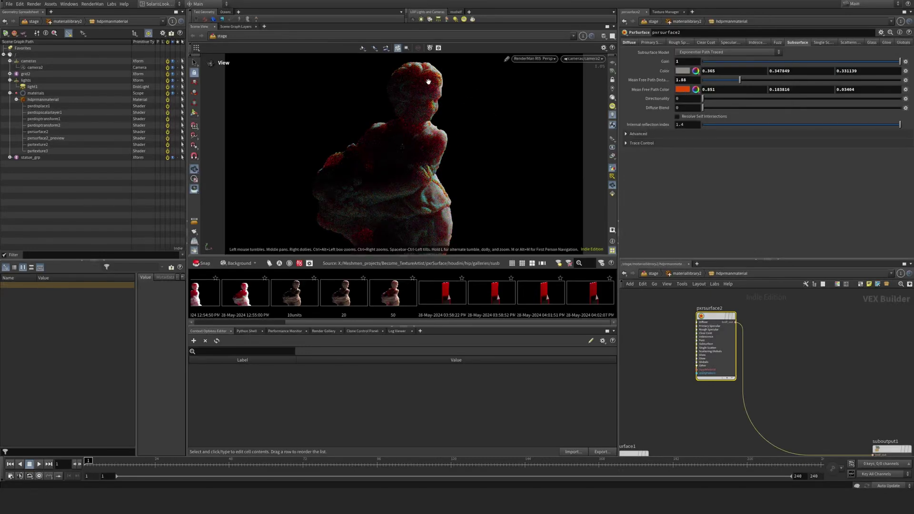
Connect the output of pxrexposure1 to the subsurface Mean Free Path Color input of pxrsurface2
middle_drag(673, 390, 759, 396)
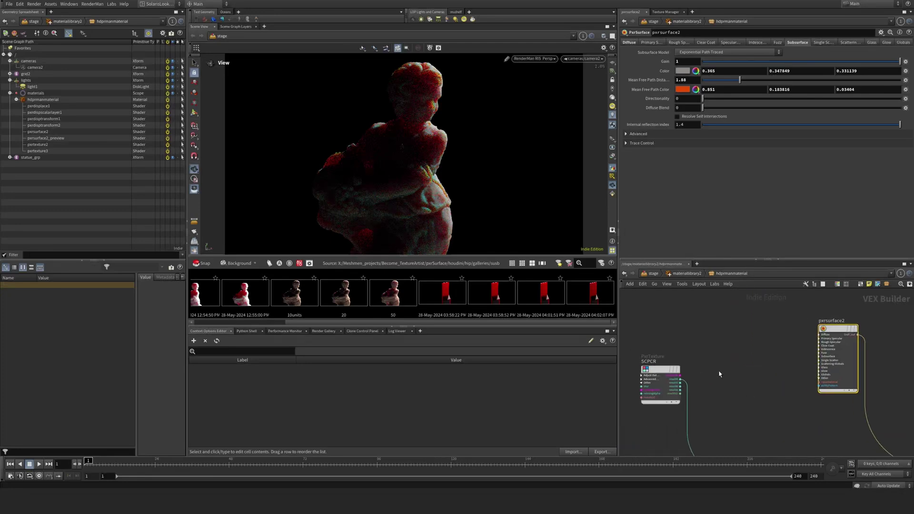
middle_drag(719, 373, 748, 303)
middle_drag(812, 330, 873, 301)
middle_drag(669, 374, 779, 370)
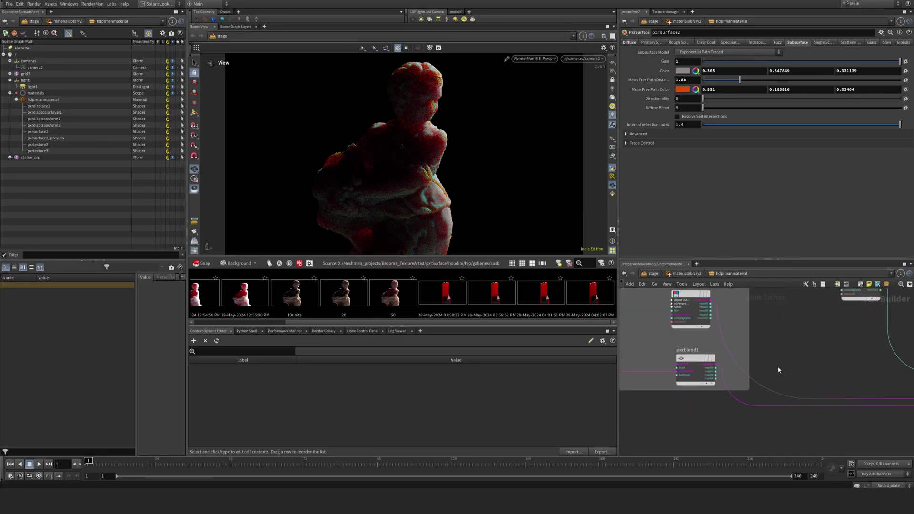
middle_drag(666, 420, 752, 444)
middle_drag(698, 351, 638, 350)
click(655, 373)
middle_drag(852, 347, 682, 360)
scroll(659, 329, up, 5)
click(722, 333)
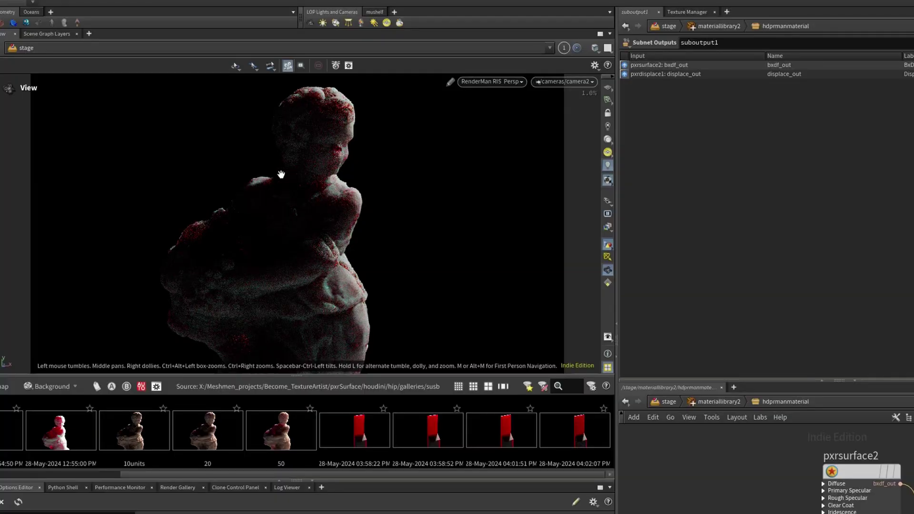
Set the subsurface mean free path distance of pxrsurface2 to 10
click(840, 471)
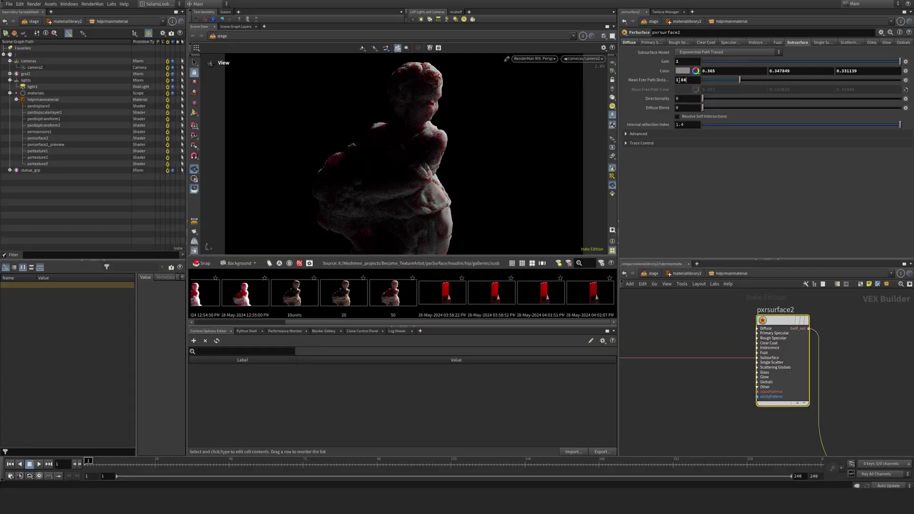
drag(687, 80, 665, 79)
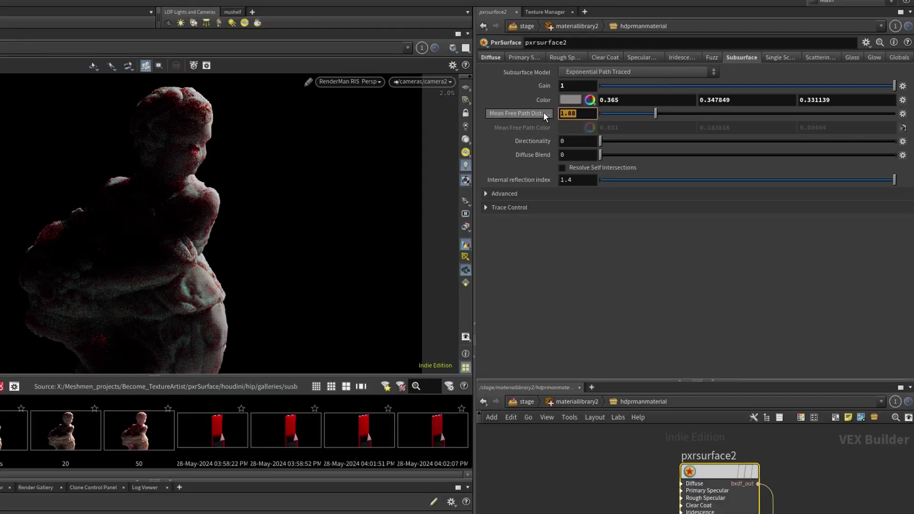
text(10)
key(Return)
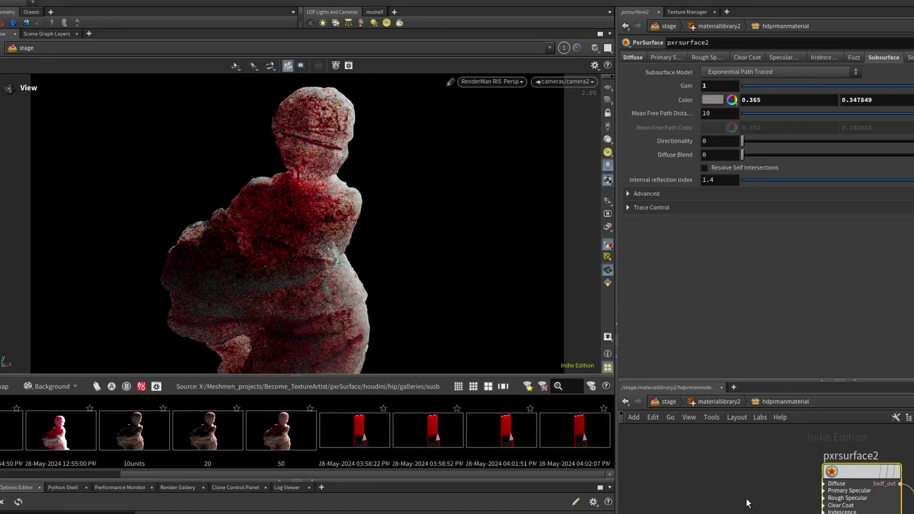
Preview the output of pxrexposure1 on the statue with a visualizer
middle_drag(737, 502, 909, 503)
scroll(848, 512, down, 1)
scroll(847, 511, down, 2)
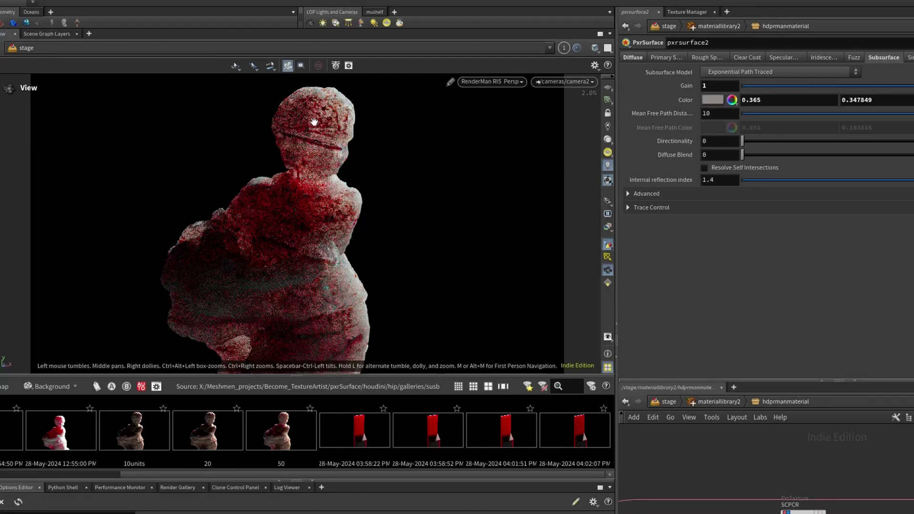
middle_drag(704, 505, 899, 486)
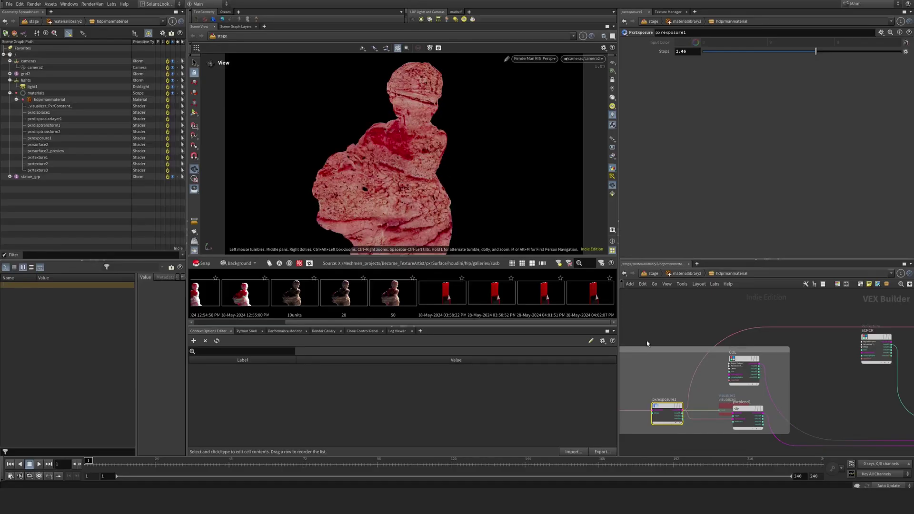
Connect the output of pxrblend1 to the Mean Free Path Color input of pxrsurface2, replacing the exposure connection
scroll(763, 409, up, 2)
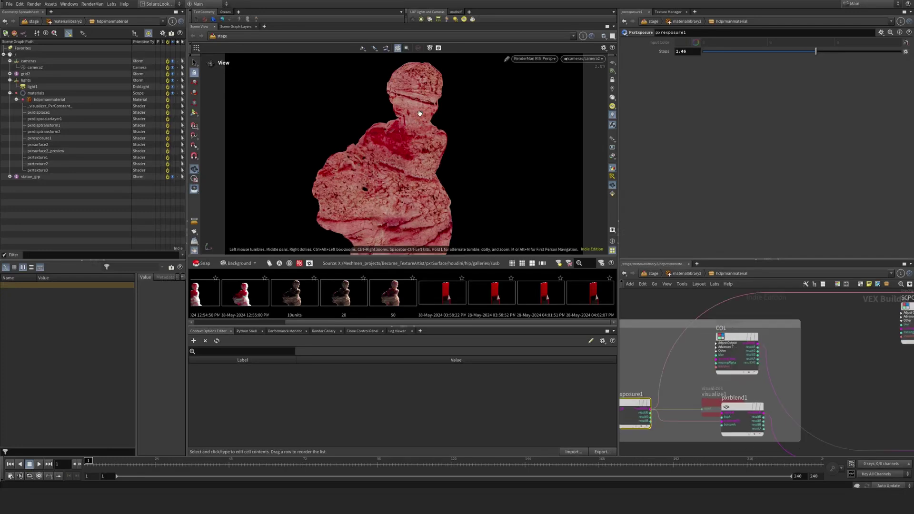
click(764, 418)
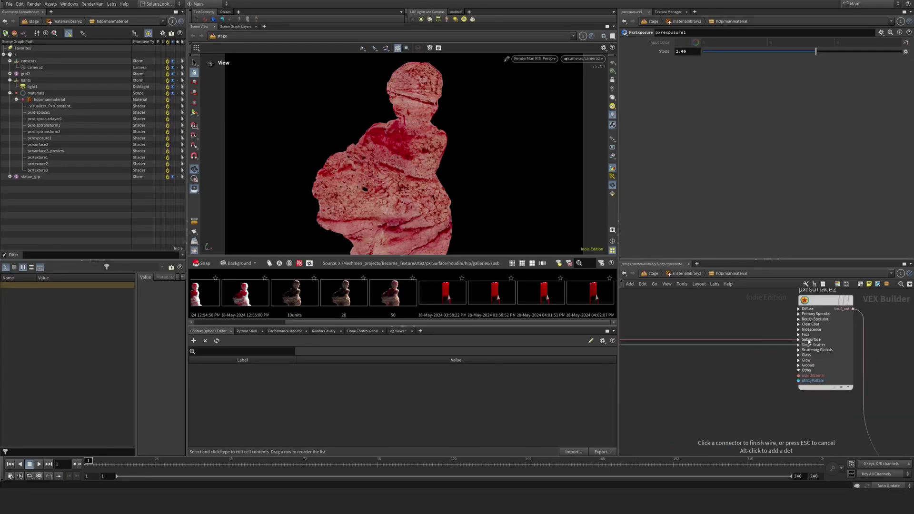
click(794, 341)
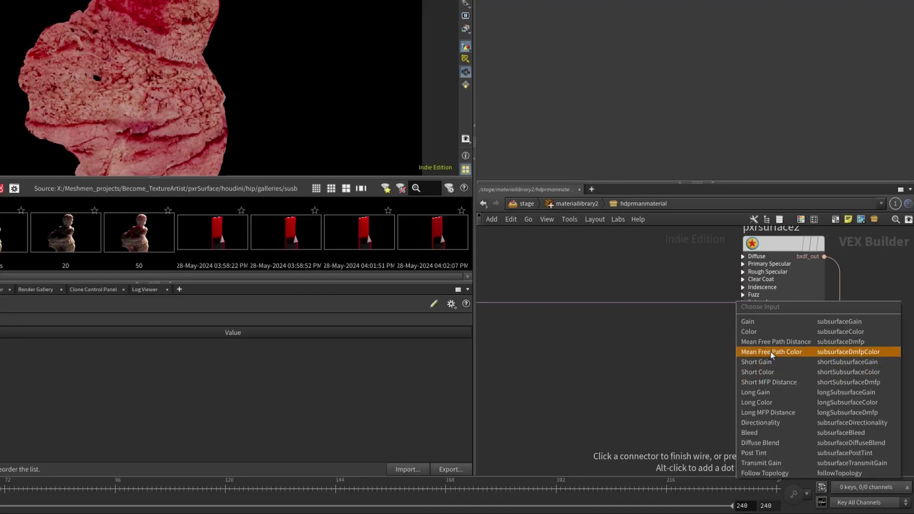
click(772, 353)
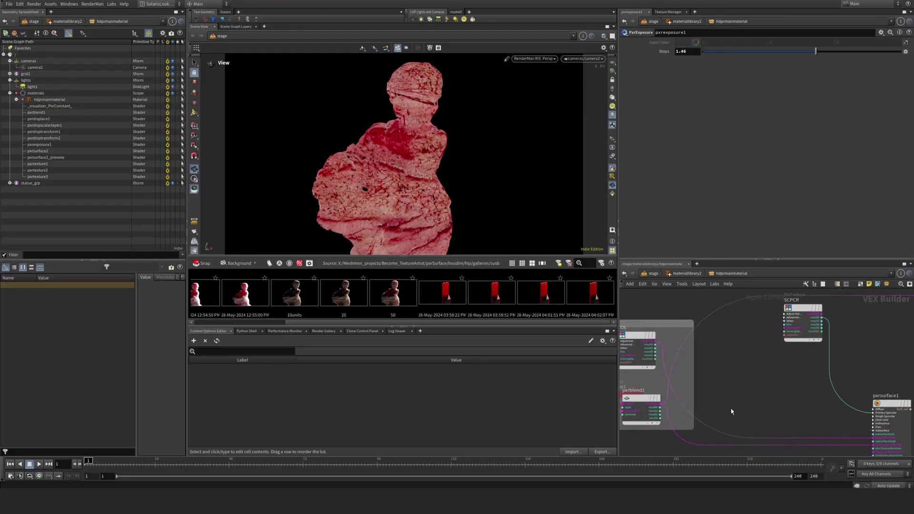
Preview pxrblend1 on the statue with the visualizer and lower its Top Alpha to 0.57
middle_drag(732, 412, 808, 401)
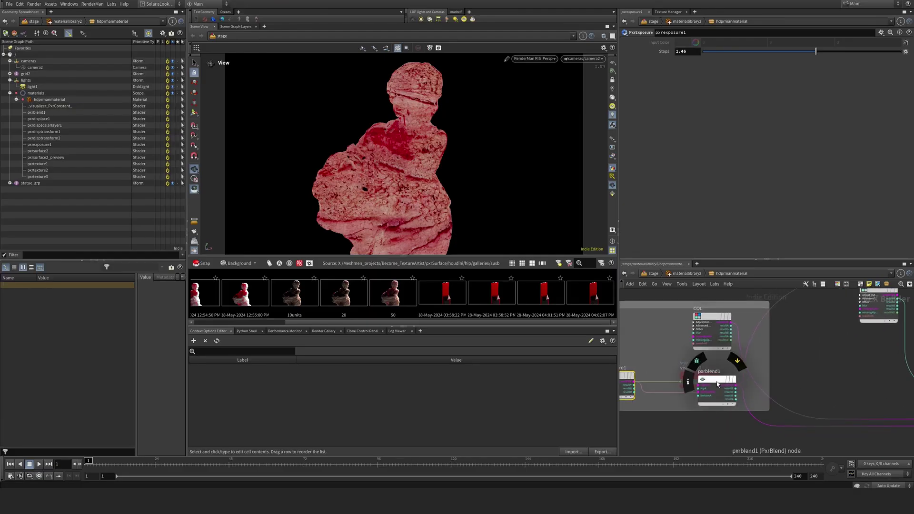
click(717, 382)
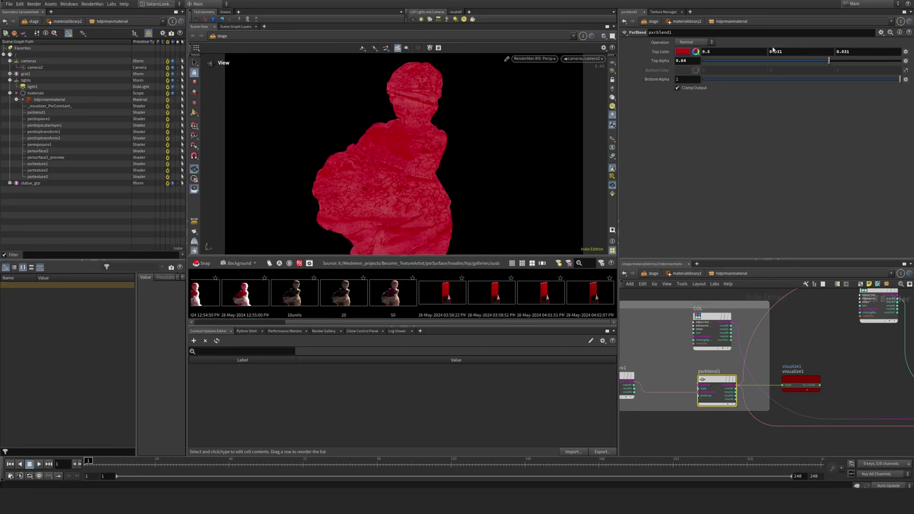
drag(829, 60, 815, 60)
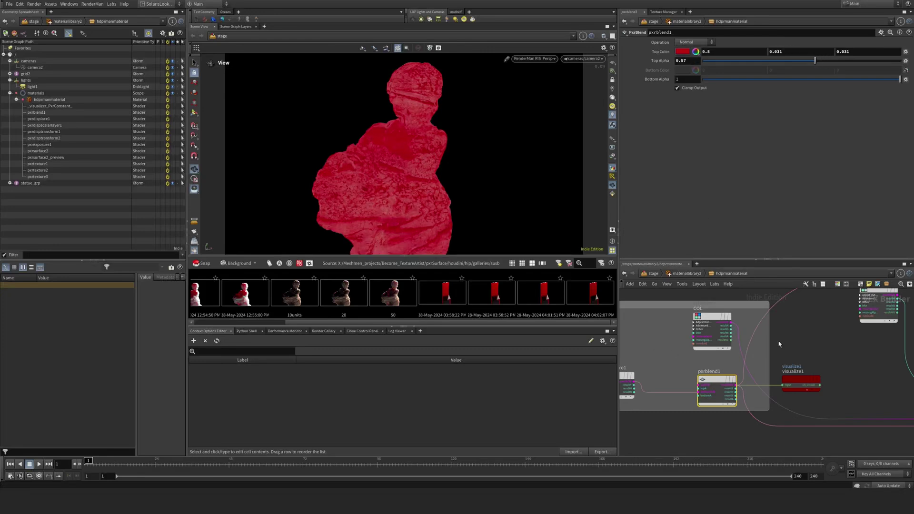
Detach the visualizer from pxrblend1 to return to the shaded render of the statue
scroll(778, 410, down, 4)
middle_drag(778, 411, 650, 392)
scroll(650, 392, up, 3)
middle_drag(755, 348, 775, 338)
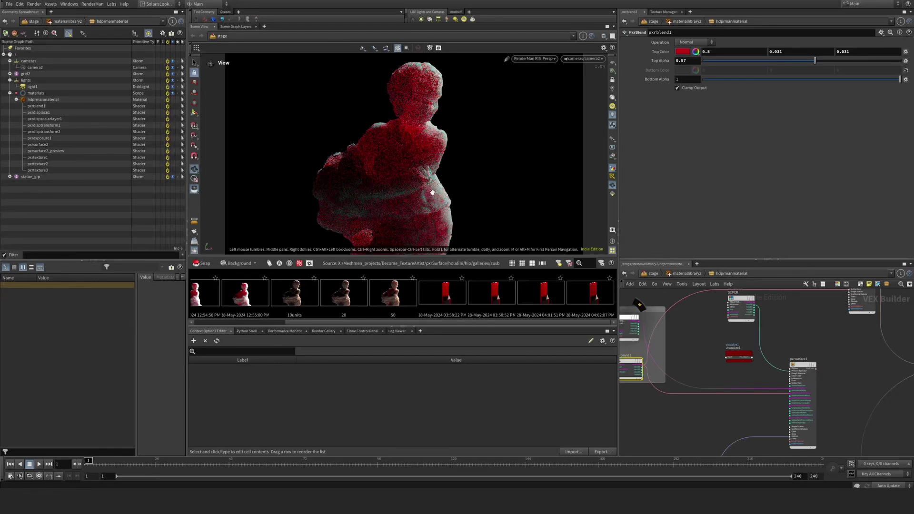
Open the 10units snapshot in a separate render gallery window and view it along with the 20 and 50 snapshots
right_click(293, 293)
click(288, 297)
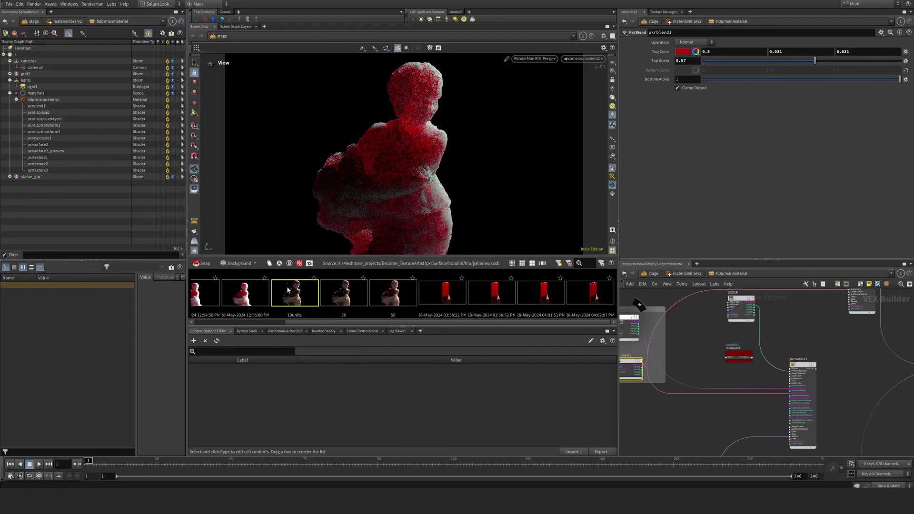
double_click(295, 292)
click(503, 499)
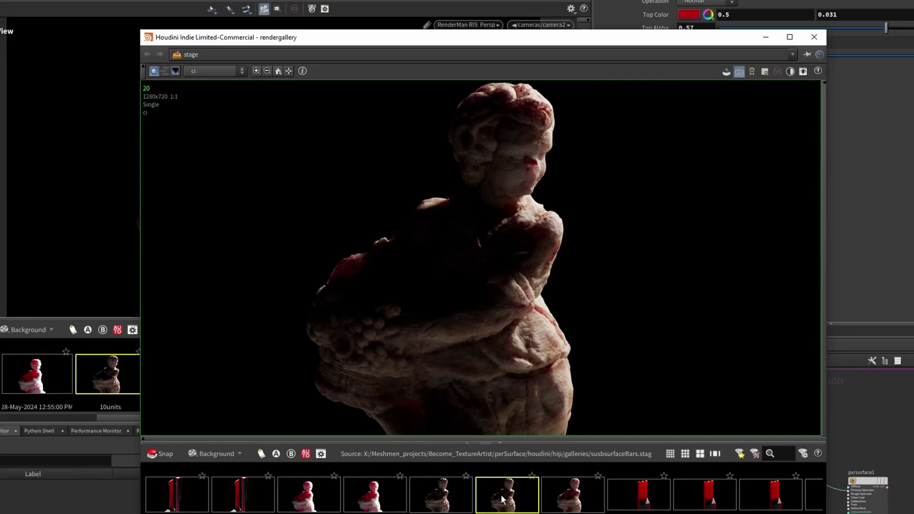
click(573, 504)
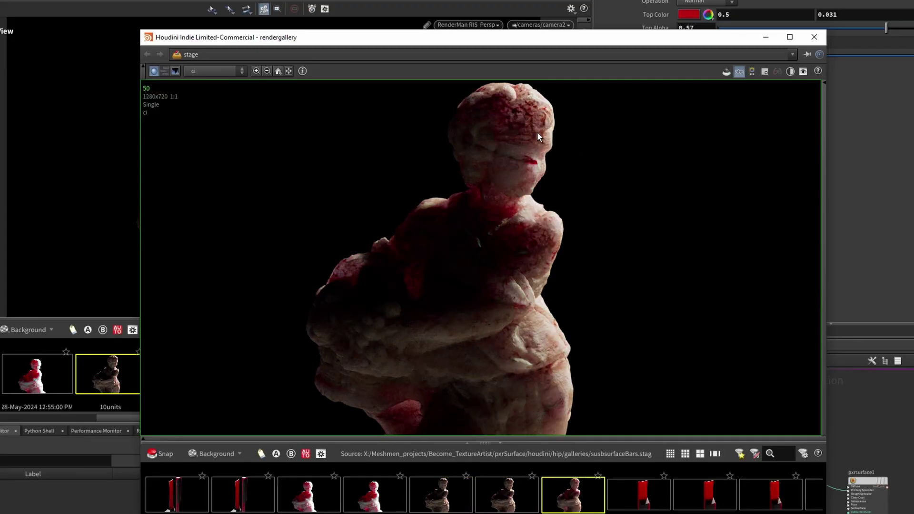
click(439, 491)
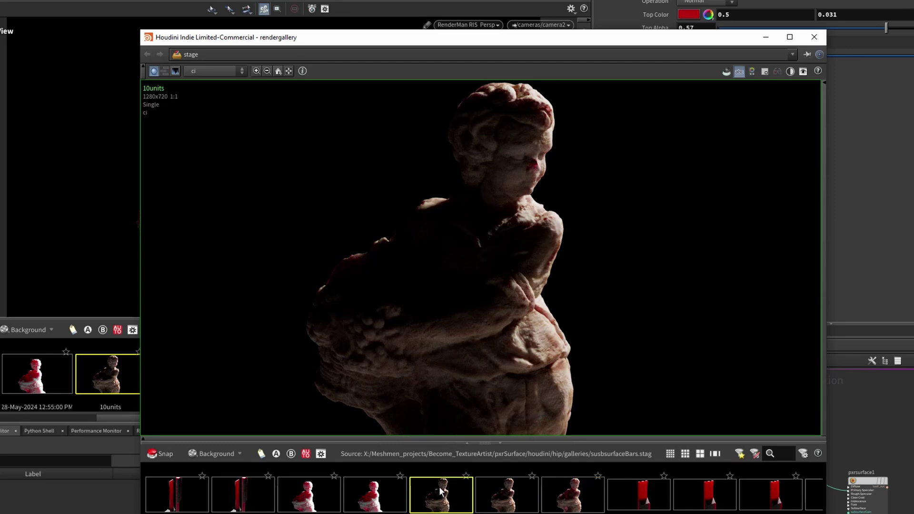
Flip back and forth between the 10units, 20 and 50 snapshots to compare their scattering, and close the gallery window
key(Right)
key(Right)
key(Left)
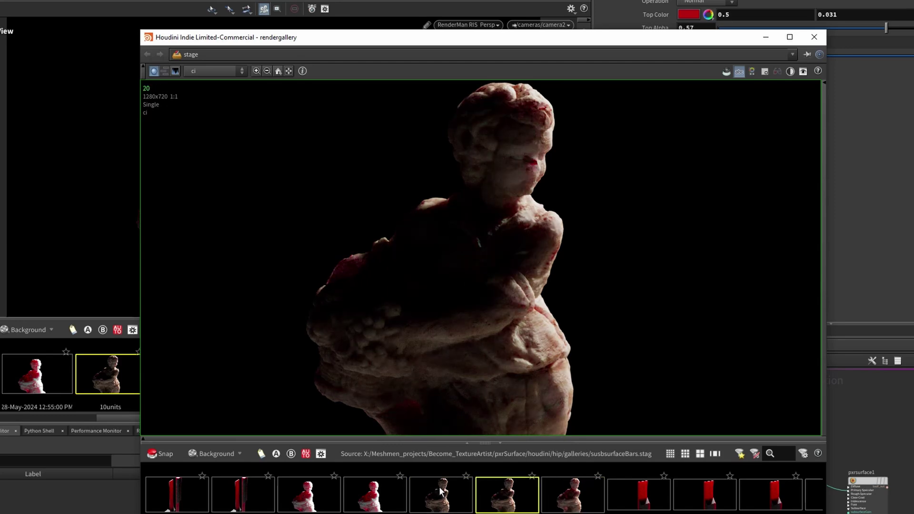
key(Left)
key(Right)
key(Right)
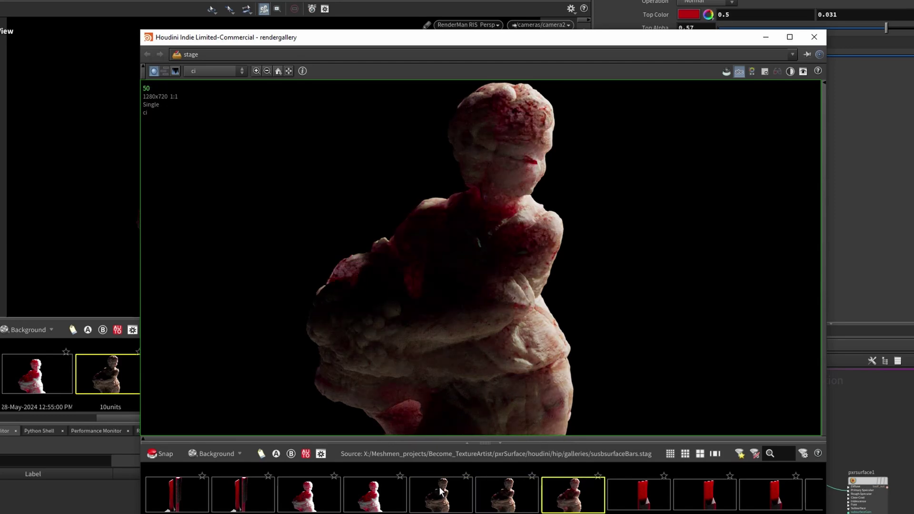
key(Left)
key(Right)
click(815, 37)
Connect the output of pxrsurface1 to the bxdf_out input of suboutput1, replacing pxrsurface2
scroll(717, 479, down, 1)
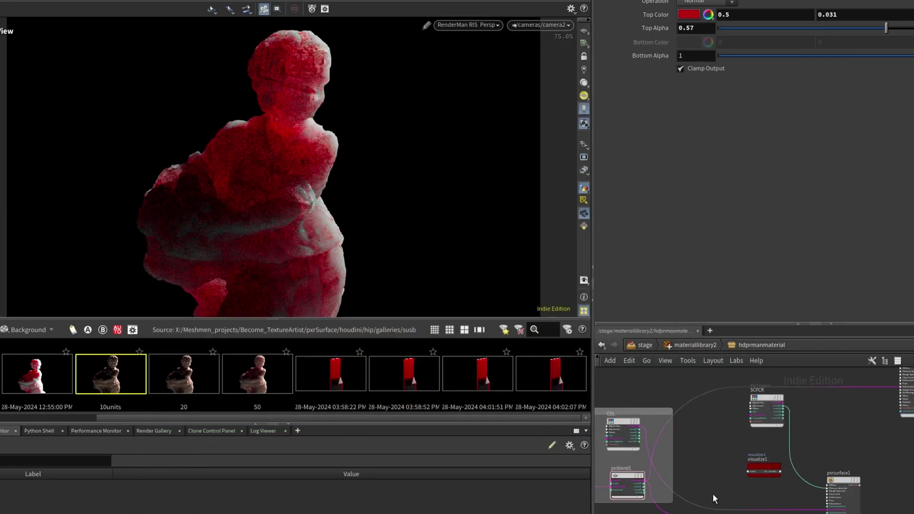
scroll(824, 425, up, 3)
click(860, 485)
middle_drag(881, 458, 808, 461)
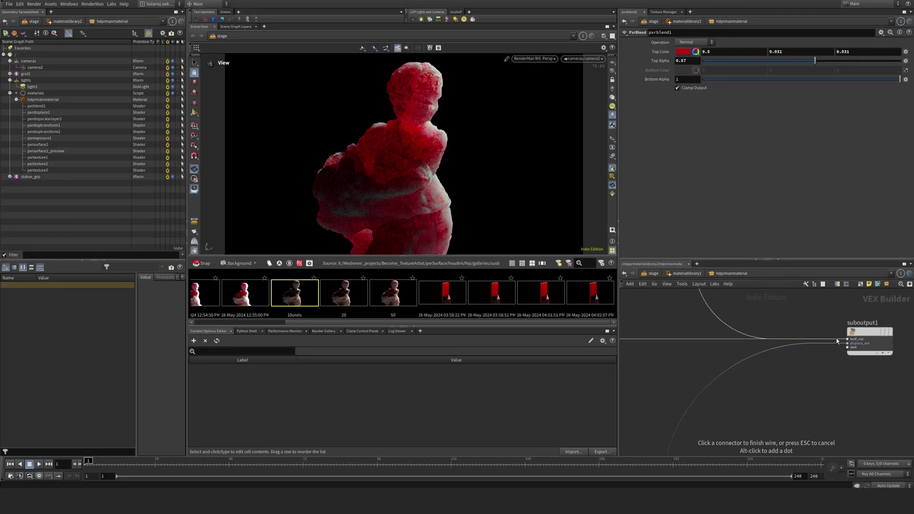
click(838, 340)
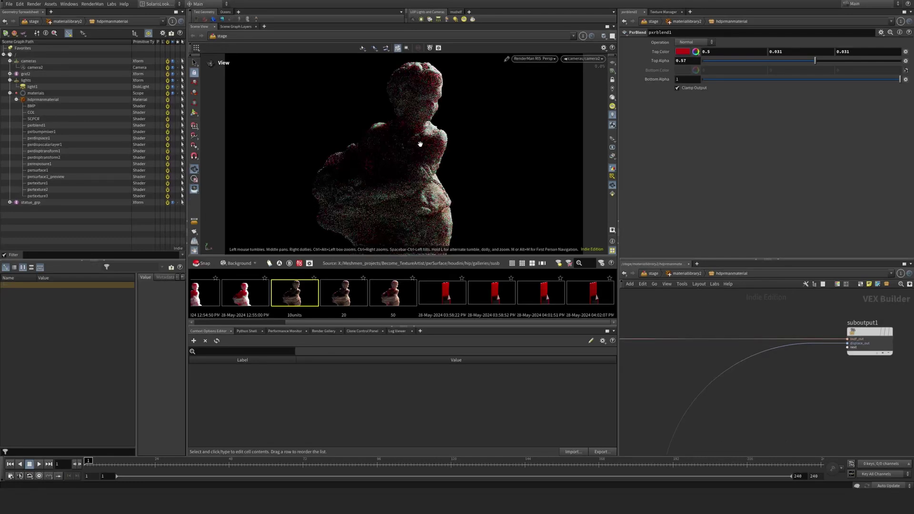
Examine how the COL and pxrblend1 nodes feed into pxrsurface1 in the material network
middle_drag(643, 330, 886, 340)
scroll(886, 340, down, 1)
scroll(752, 337, up, 1)
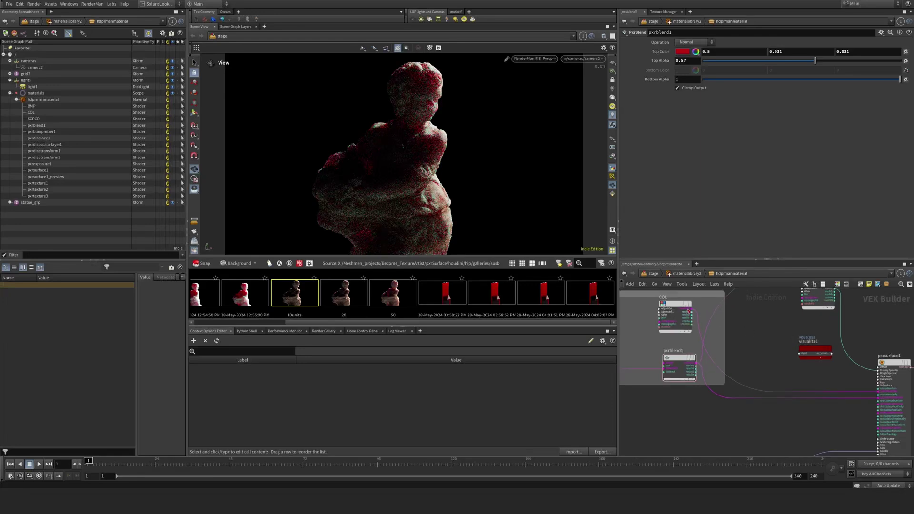
Visualize the COL texture and the pxrblend1 result on the statue render to compare the two color inputs
click(677, 307)
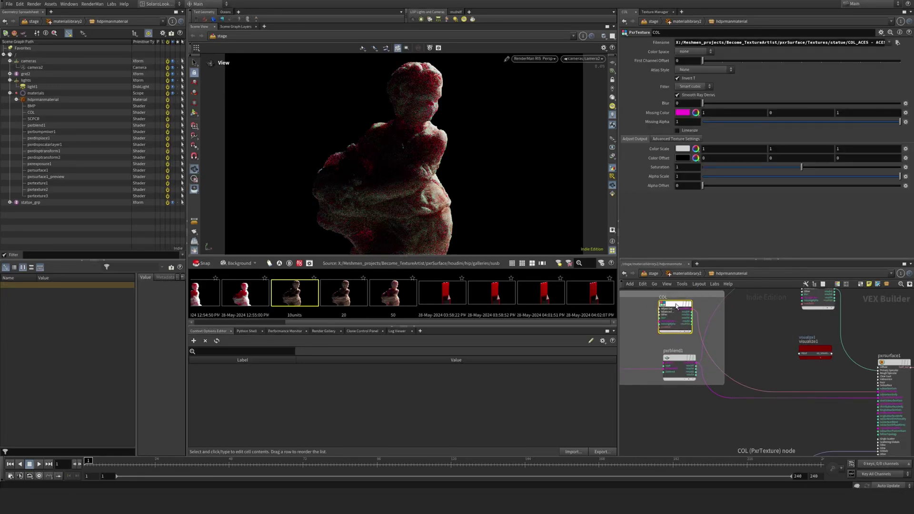
key(x)
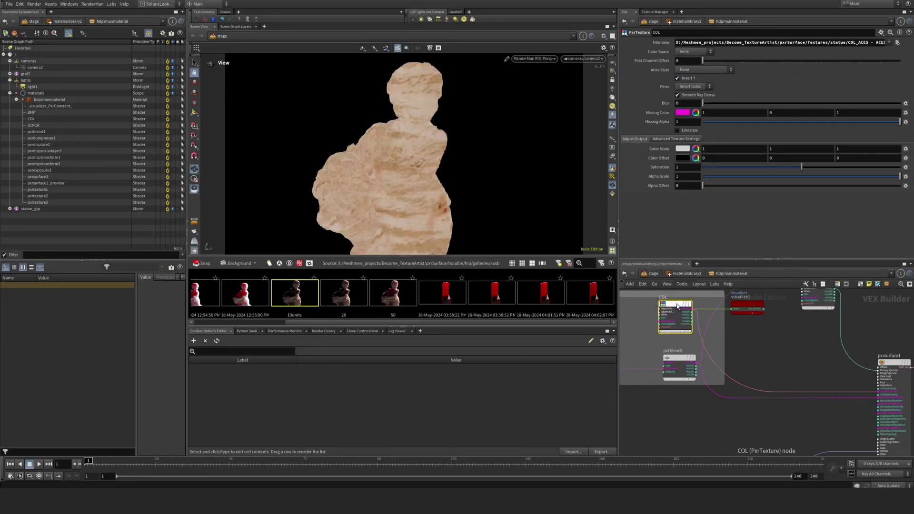
click(705, 360)
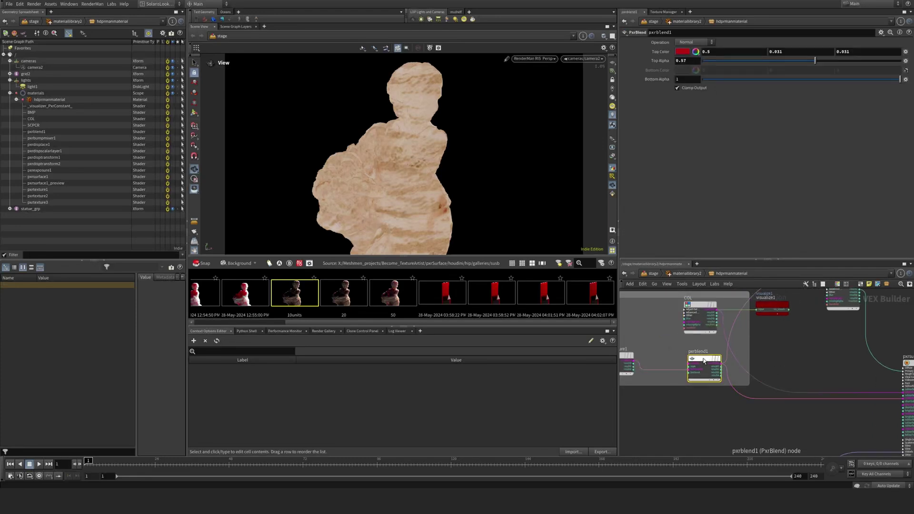
ctrl+click(704, 360)
scroll(745, 375, down, 3)
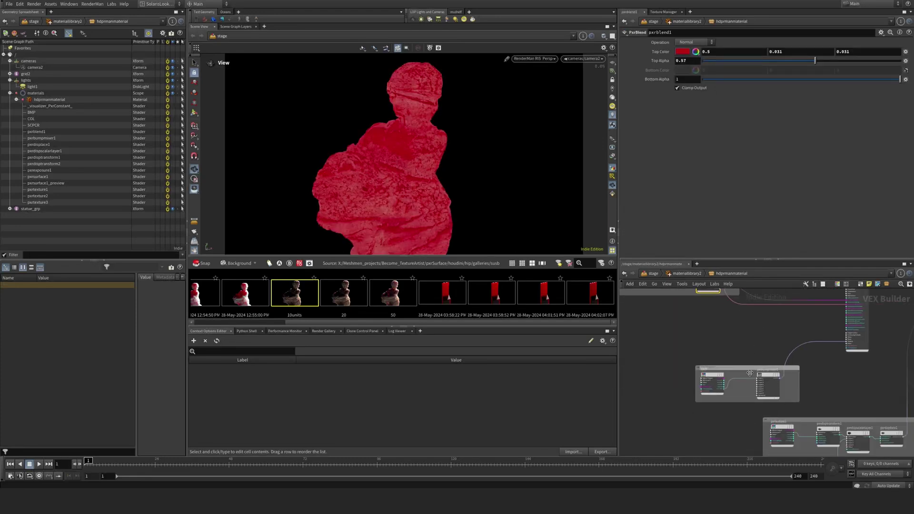
Visualize the BMP texture node and return the visualization to the full pxrsurface1 shading
ctrl+click(706, 373)
click(708, 376)
key(x)
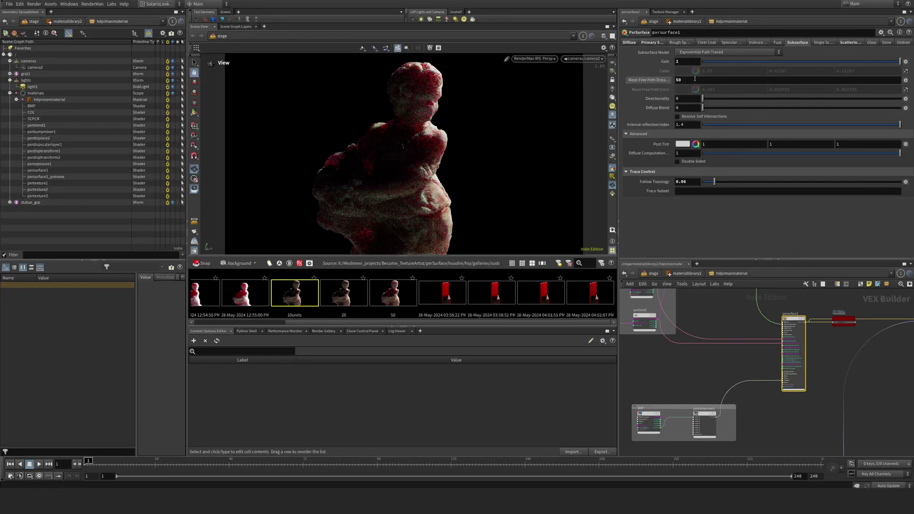
Check the Unit Length of pxrsurface1 in its scattering globals and set its subsurface Mean Free Path Distance to 5
click(845, 43)
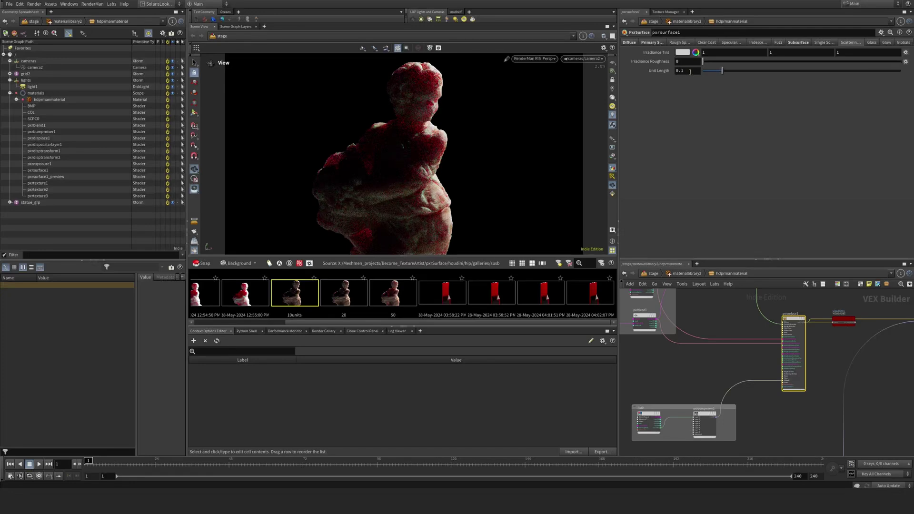
click(798, 42)
click(681, 80)
key(BackSpace)
key(Return)
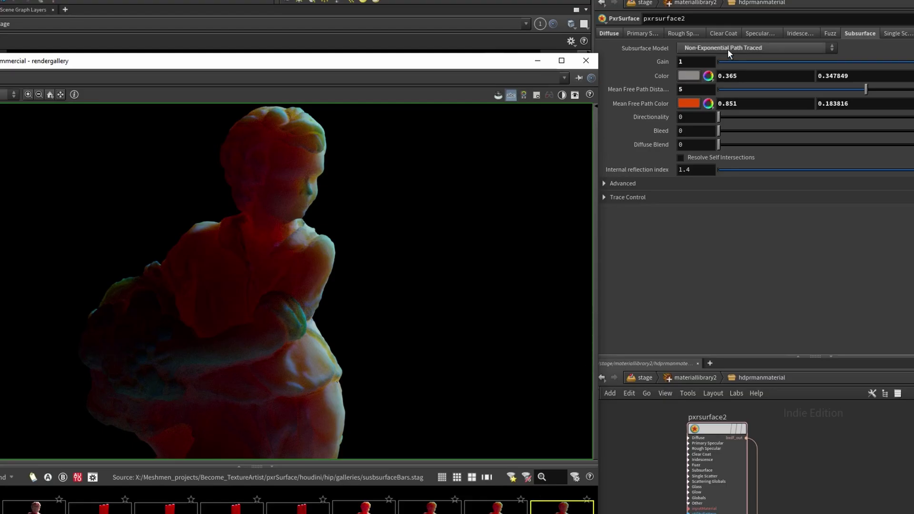
Examine the list of available subsurface models on pxrsurface2 without changing the selected model
click(728, 48)
click(611, 48)
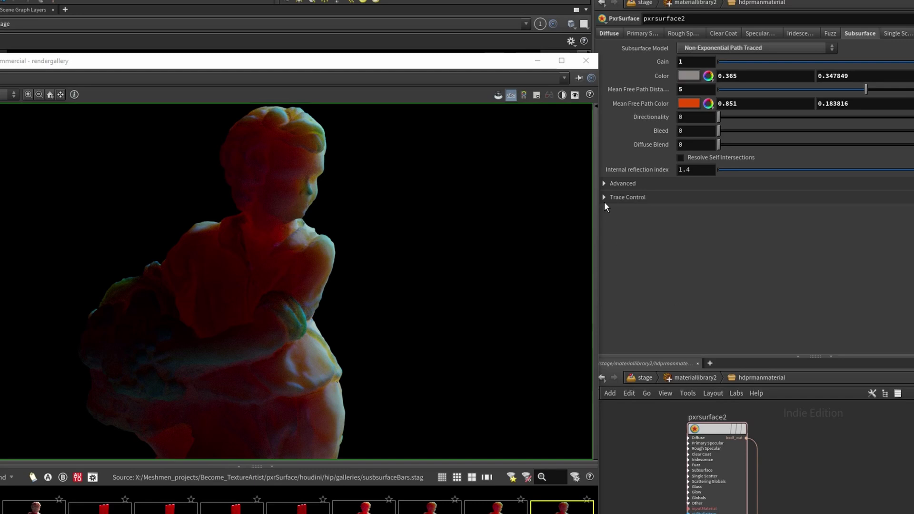
click(721, 49)
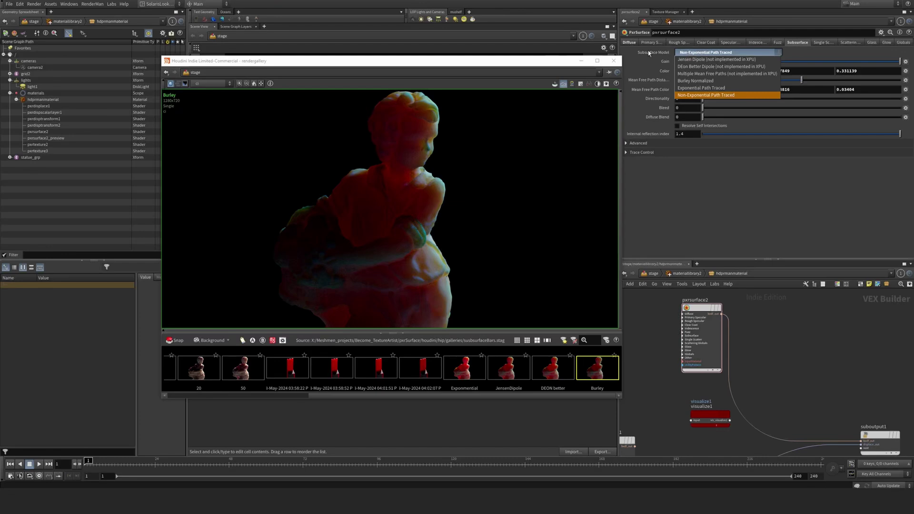
click(626, 51)
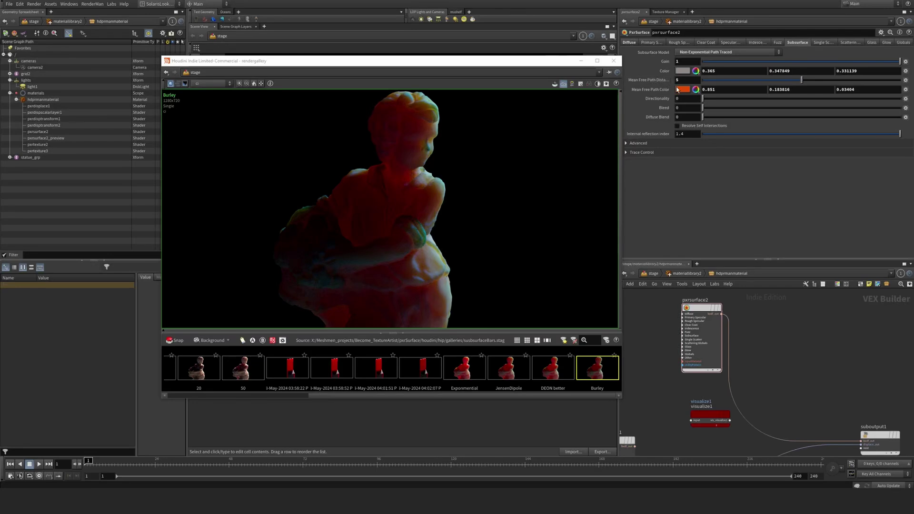
click(706, 51)
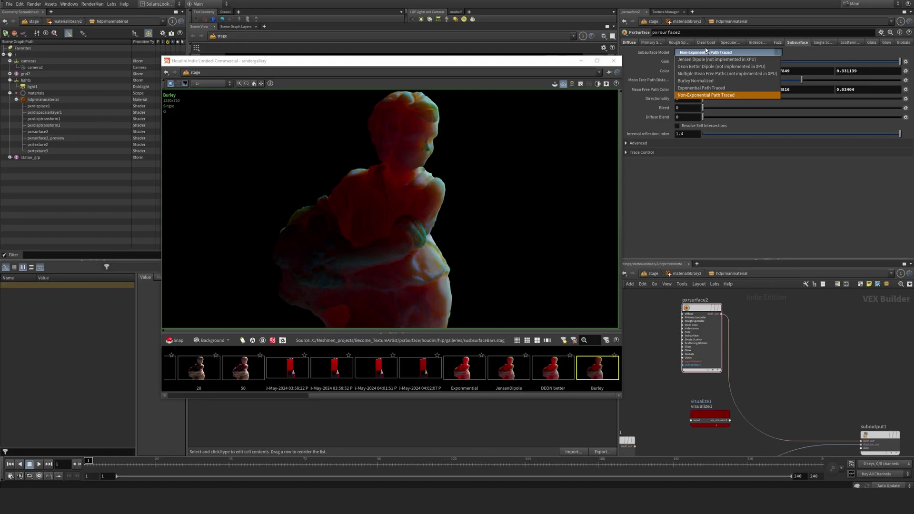
click(707, 51)
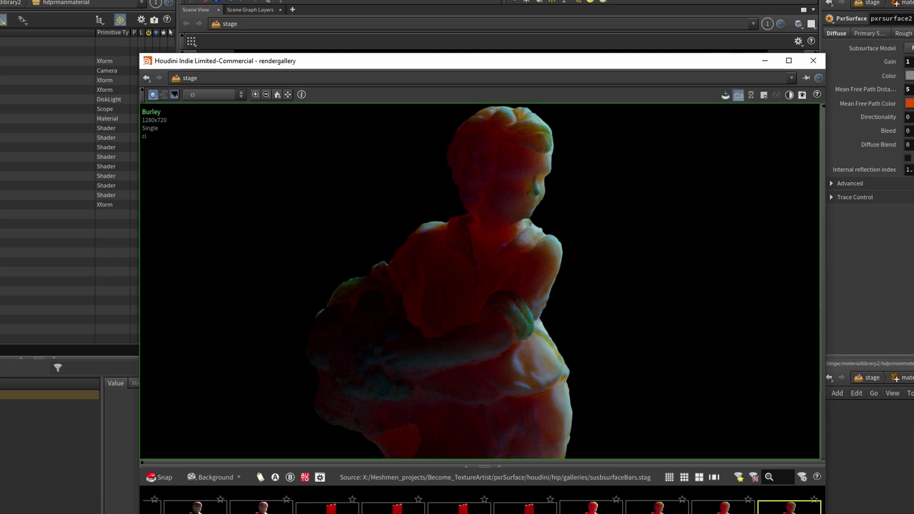
Compare the Burley, DEON better, JensenDipole and Exponential snapshots in the render gallery, and close its window
key(Left)
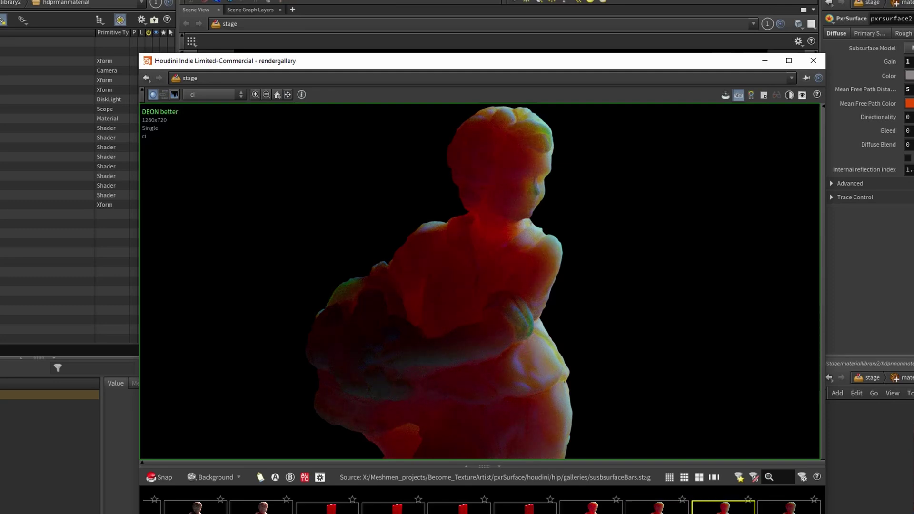
click(657, 508)
click(789, 508)
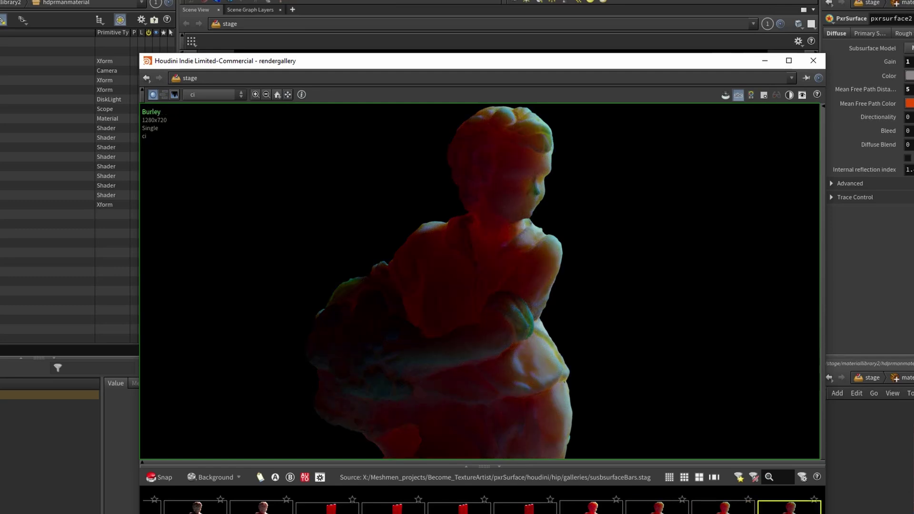
click(590, 506)
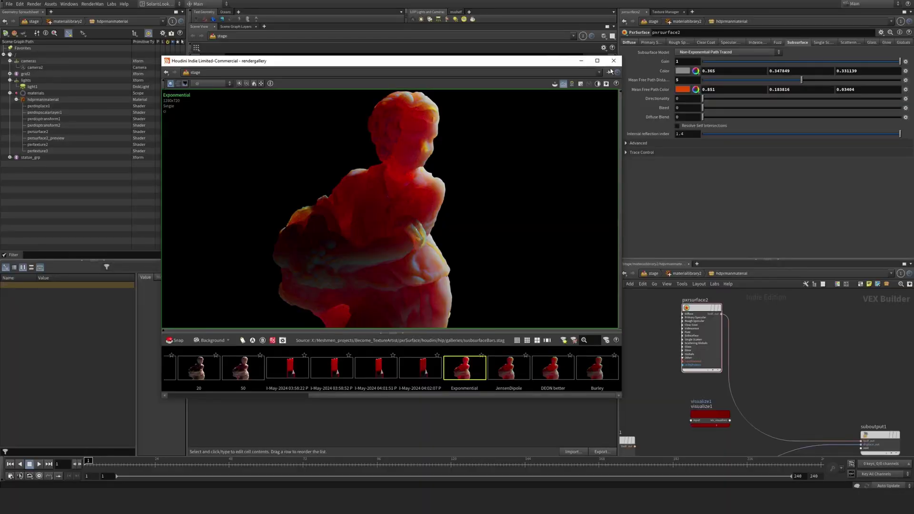
click(610, 72)
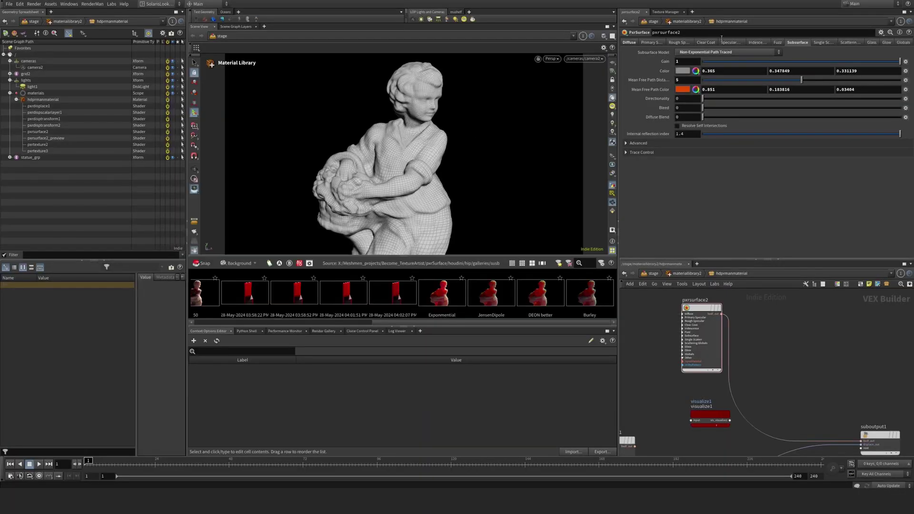
Render the viewport with RenderMan RIS, using Non-Exponential Path Traced as the subsurface model of pxrsurface2
click(552, 58)
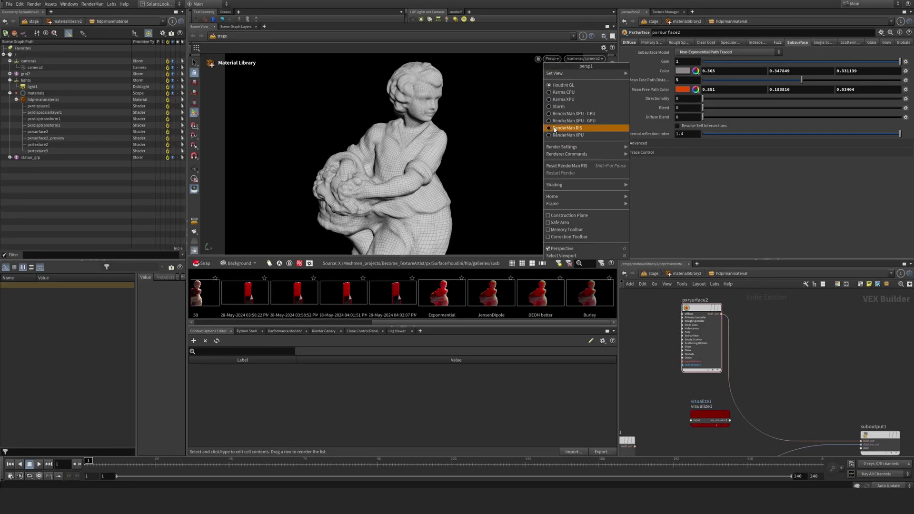
click(595, 129)
click(704, 51)
click(692, 96)
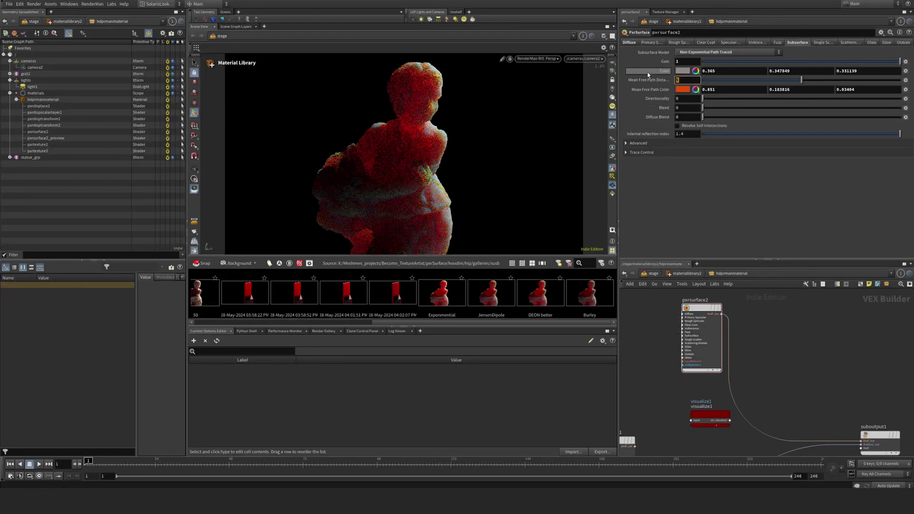
Set the Mean Free Path Distance of pxrsurface2 to 1 and its Bleed to 1
key(Return)
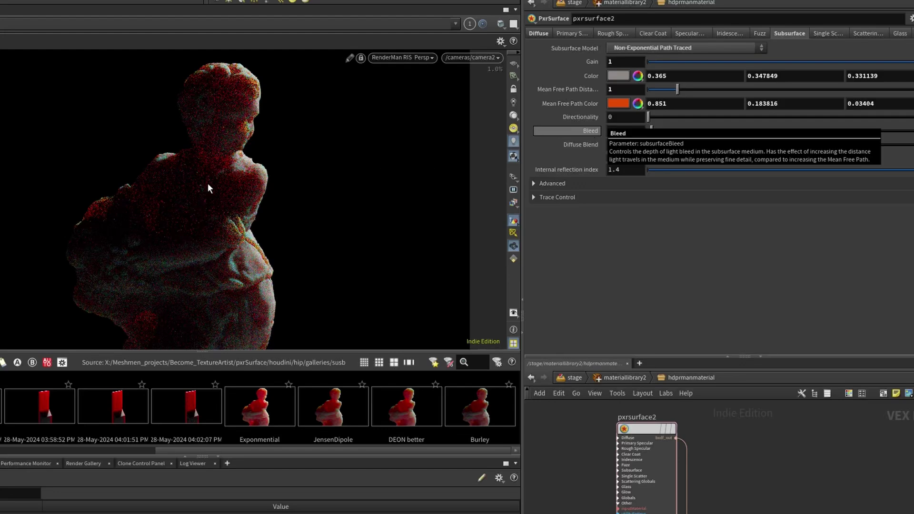
click(611, 131)
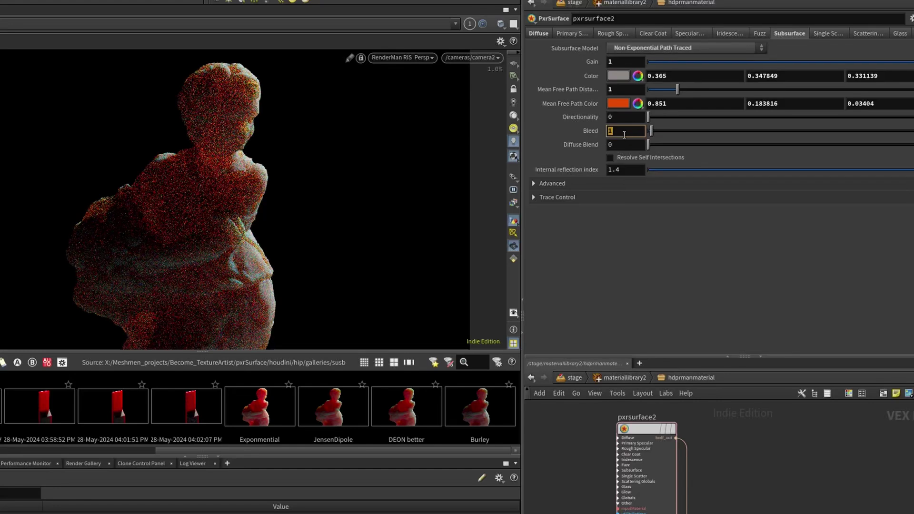
right_click(620, 133)
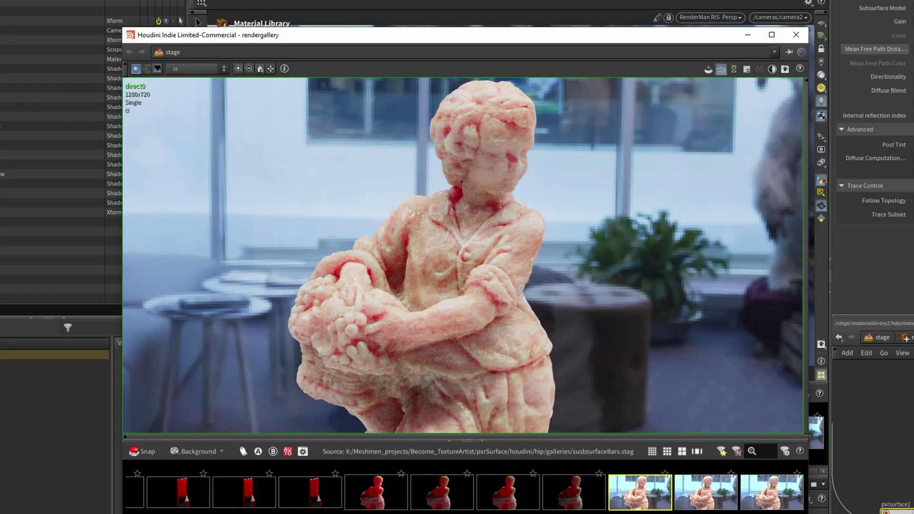
Compare the direct0, direct 0.95 and Follow 1 snapshots to judge the Directionality and Follow Topology settings
click(690, 501)
click(659, 502)
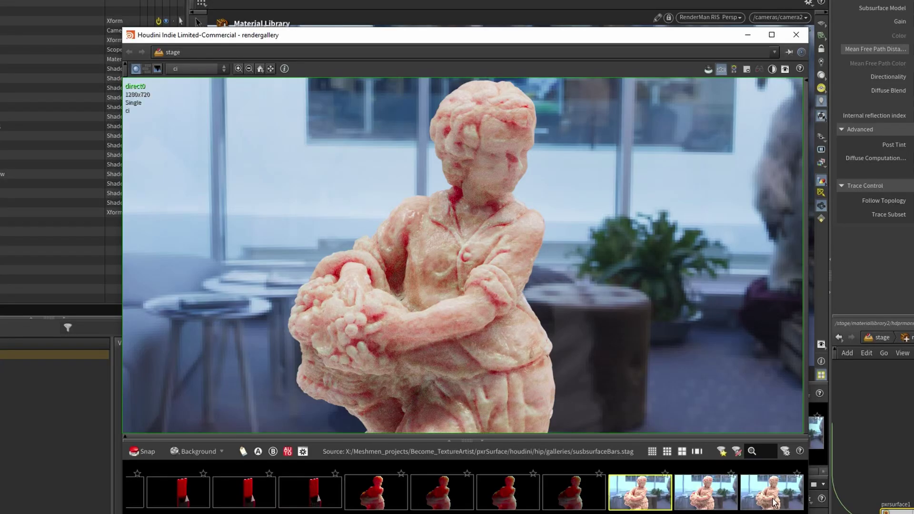
click(773, 502)
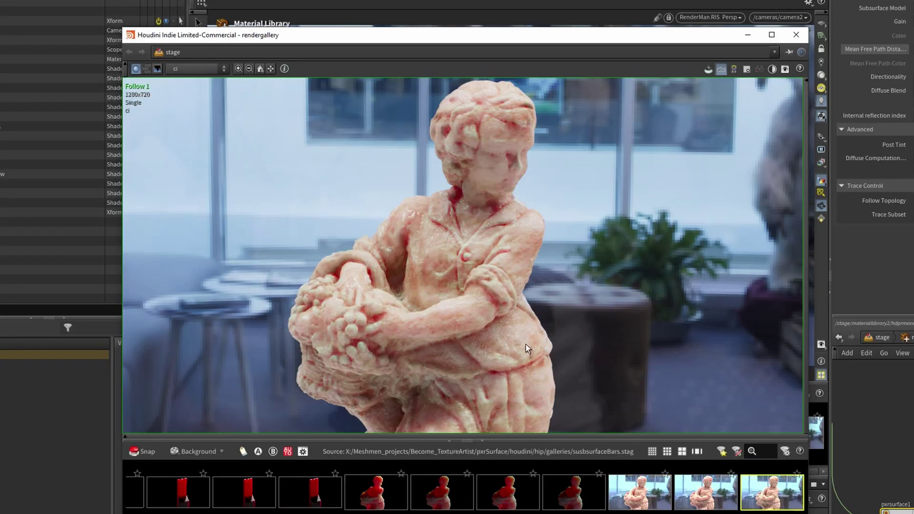
mouse_move(890, 204)
click(647, 497)
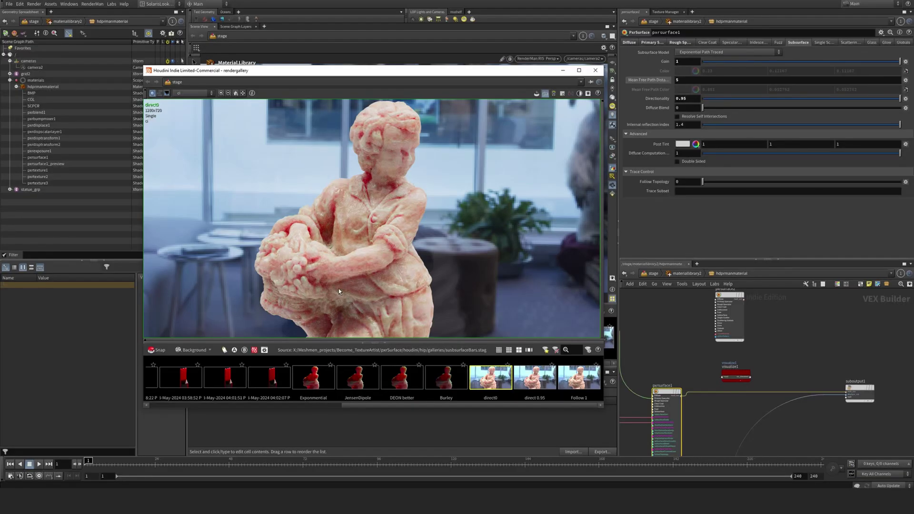
click(577, 377)
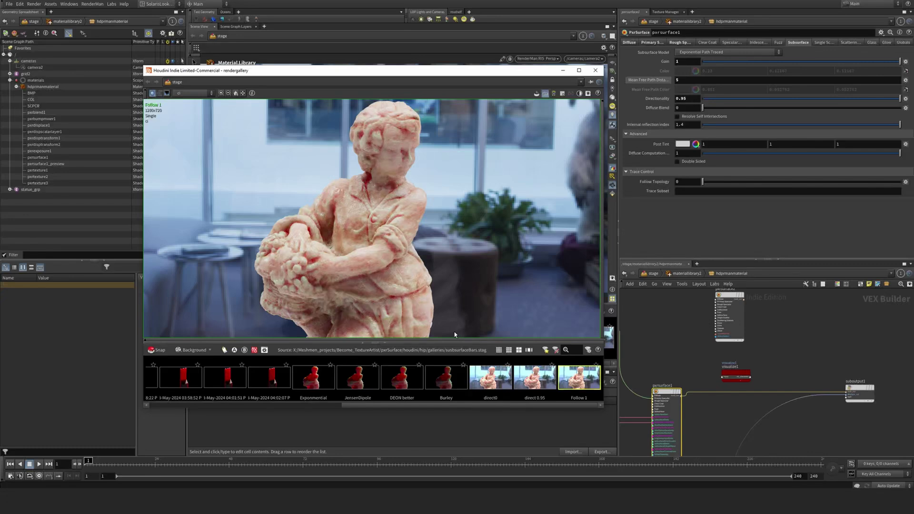
click(491, 374)
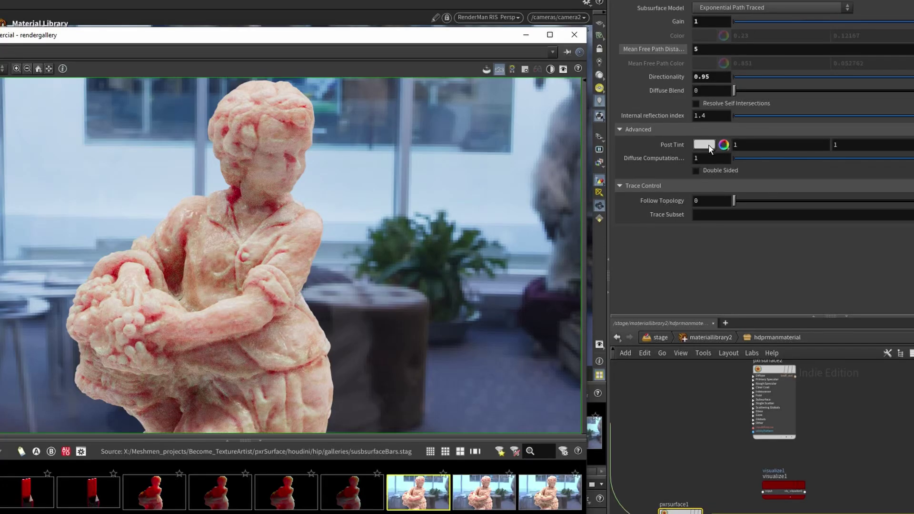
Open the color editor for the subsurface Post Tint of pxrsurface1
click(707, 145)
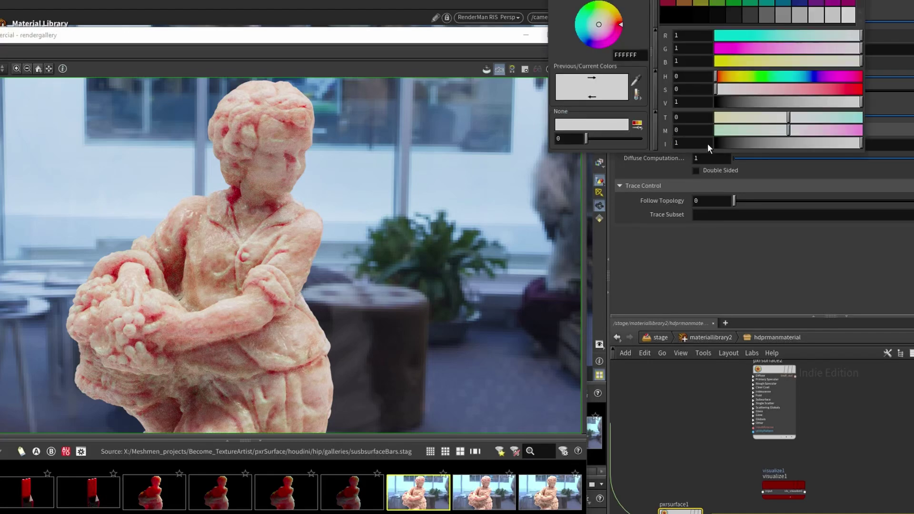